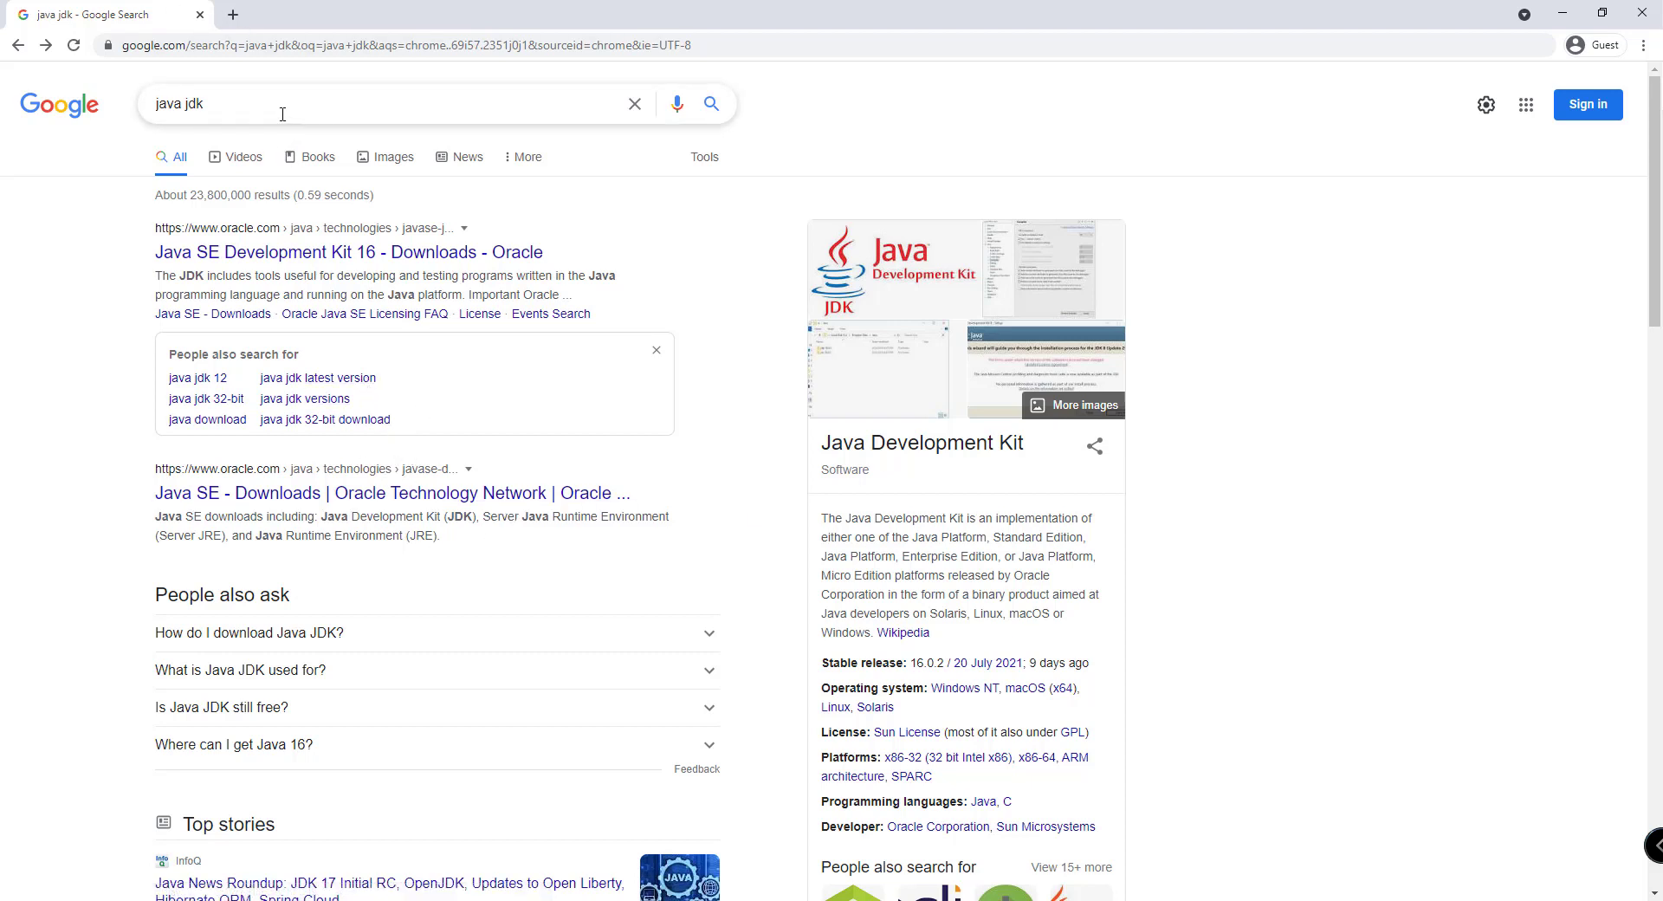
# Open Oracle's Java SE Development Kit 16 downloads page from the "java jdk" search results.
pyautogui.moveTo(282, 113); pyautogui.dragTo(118, 110)
pyautogui.click(26, 296)
pyautogui.scroll(-1, 100, 295)
pyautogui.scroll(-1, 99, 294)
pyautogui.scroll(3, 102, 291)
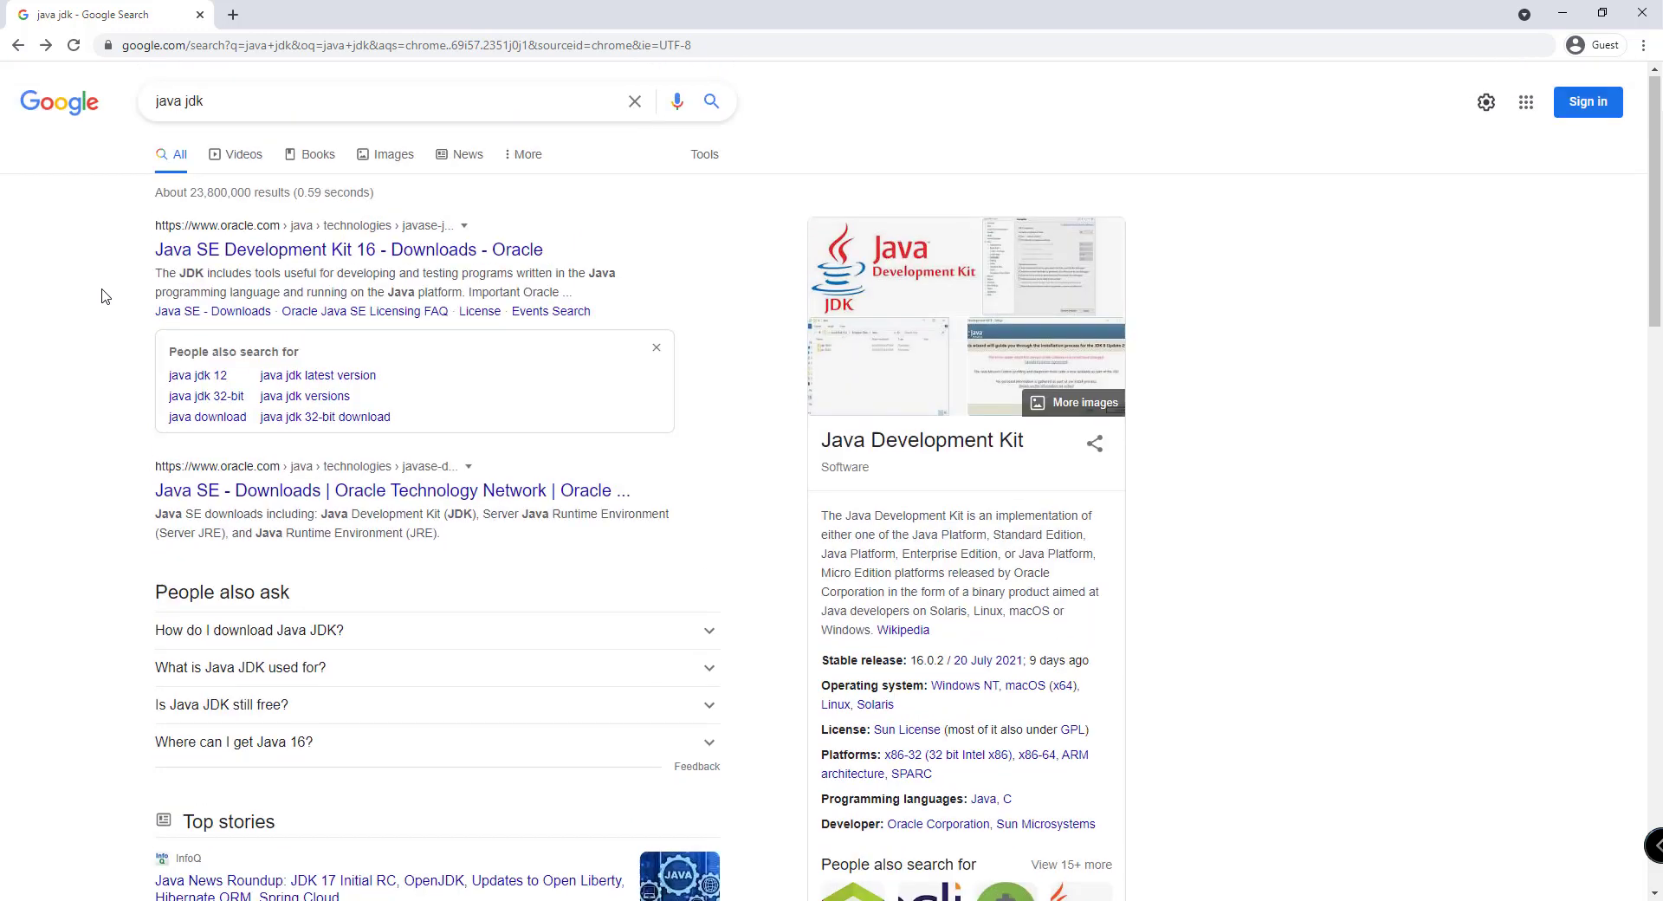
pyautogui.click(245, 257)
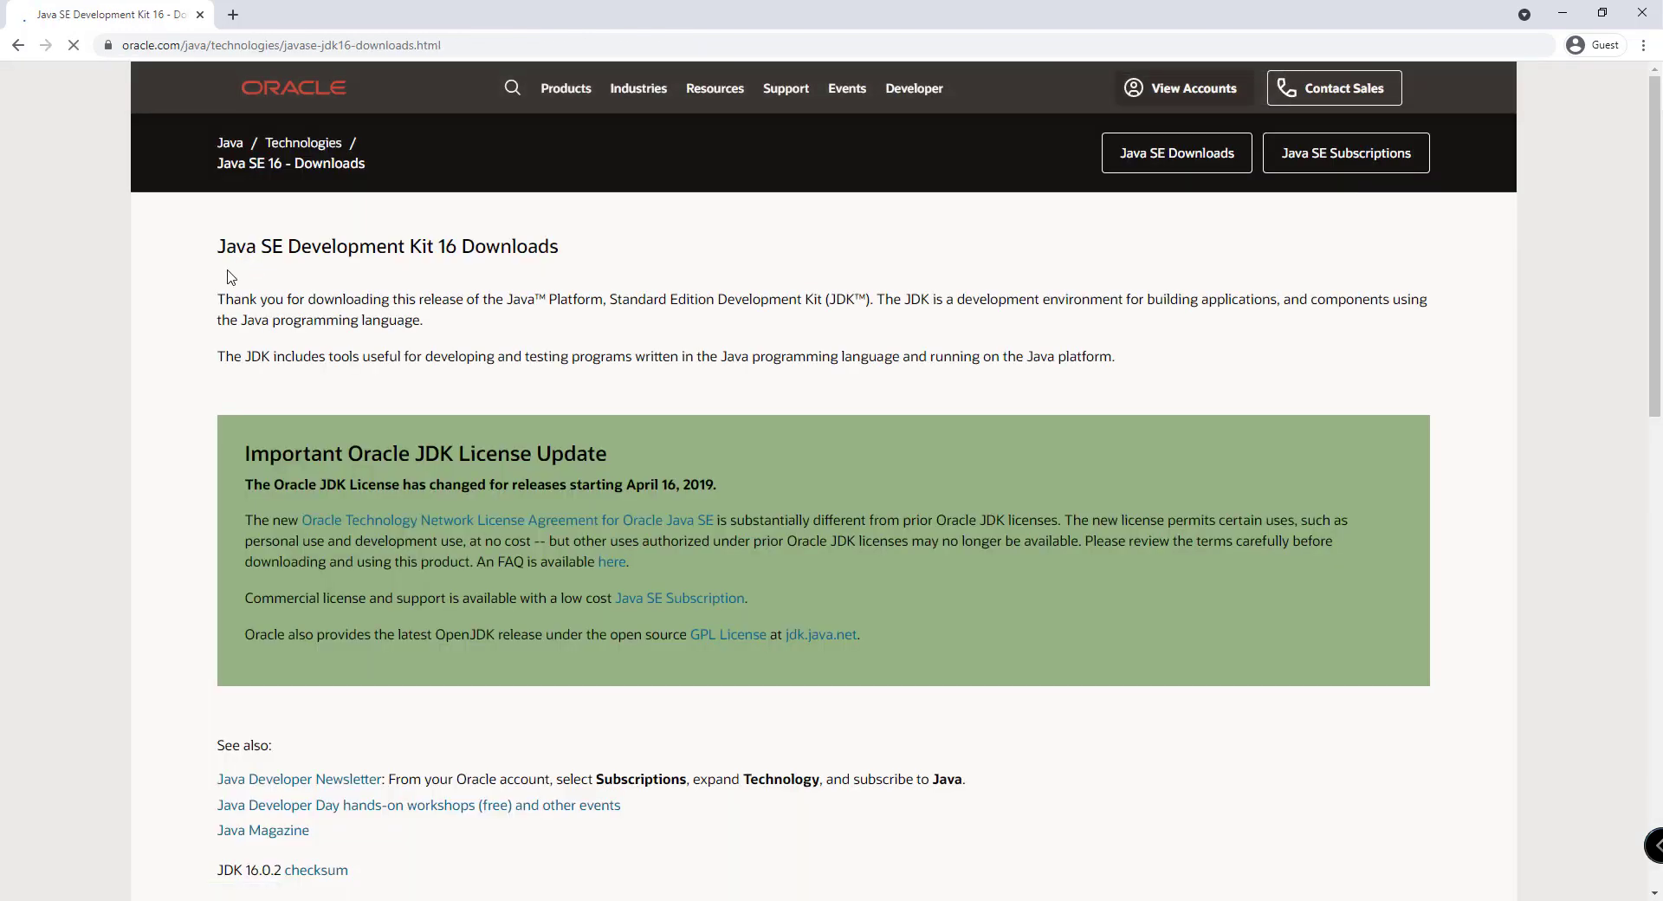
# Accept the Oracle Technology Network License Agreement and download the Windows x64 installer jdk-16.0.2_windows-x64_bin.exe.
pyautogui.scroll(-7, 232, 276)
pyautogui.scroll(-7, 235, 275)
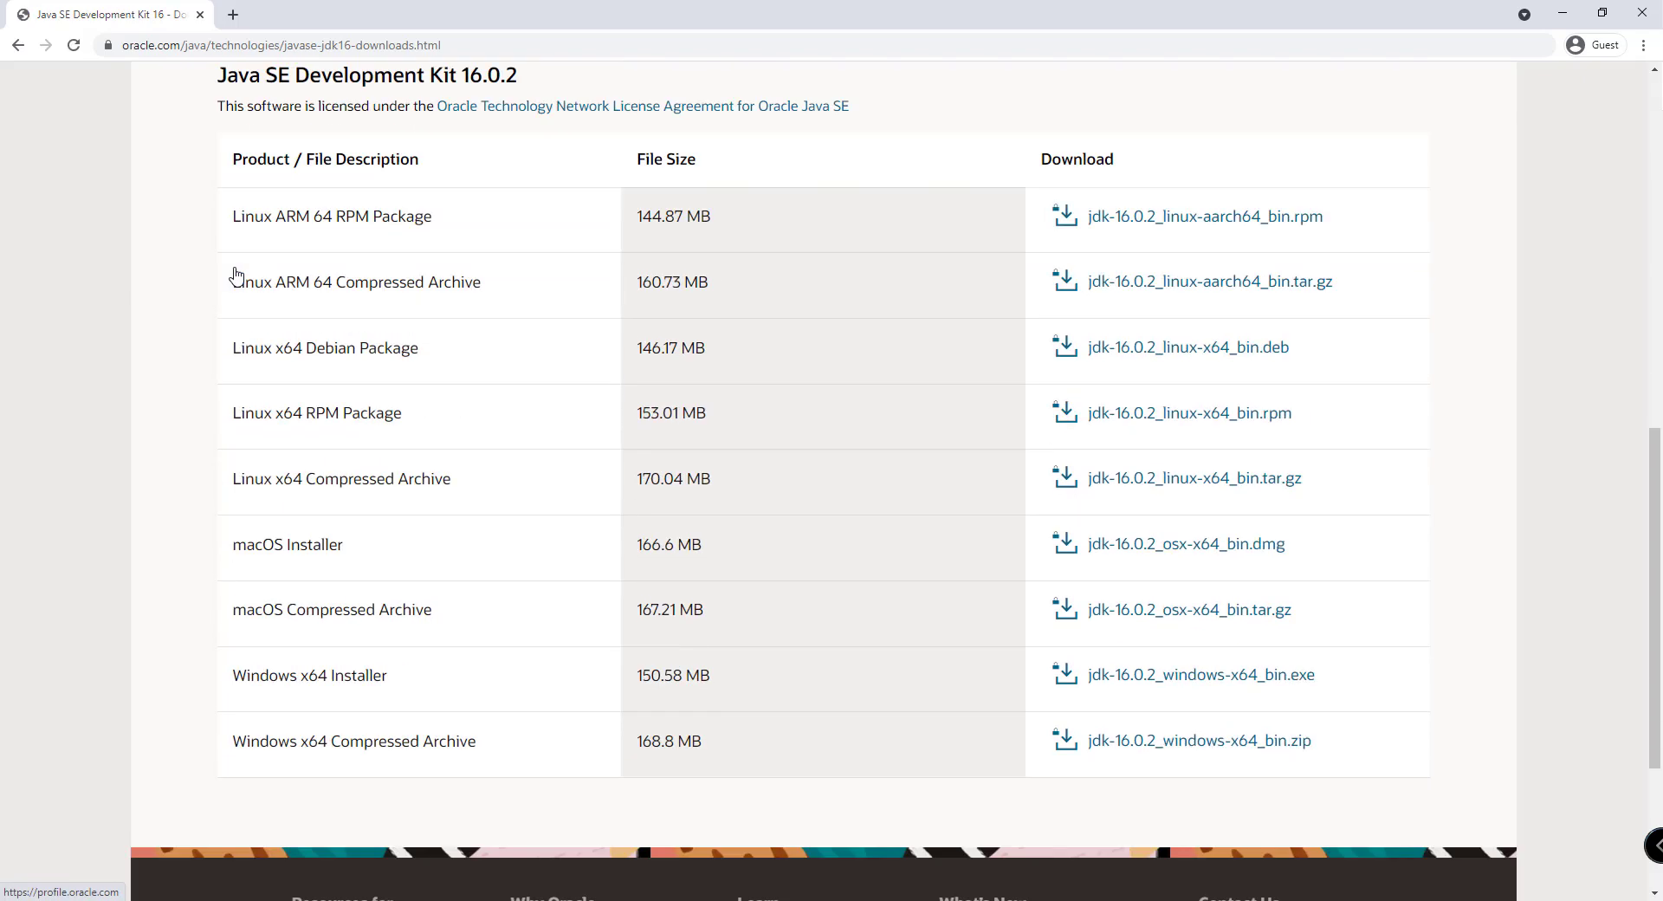
pyautogui.scroll(2, 240, 274)
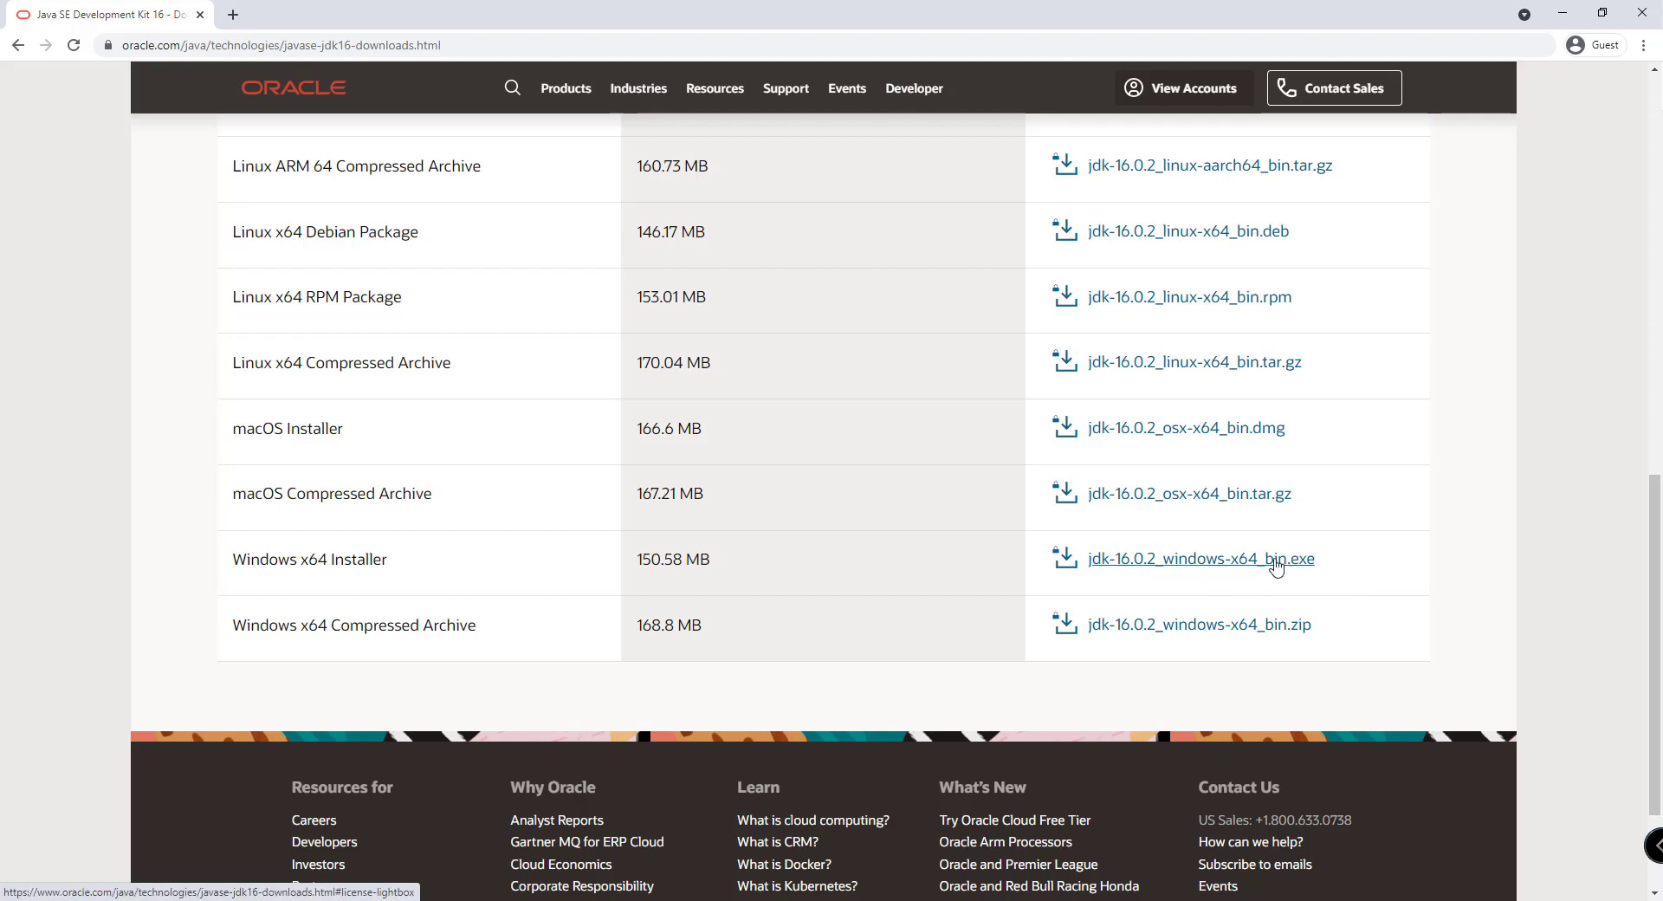
pyautogui.click(1171, 564)
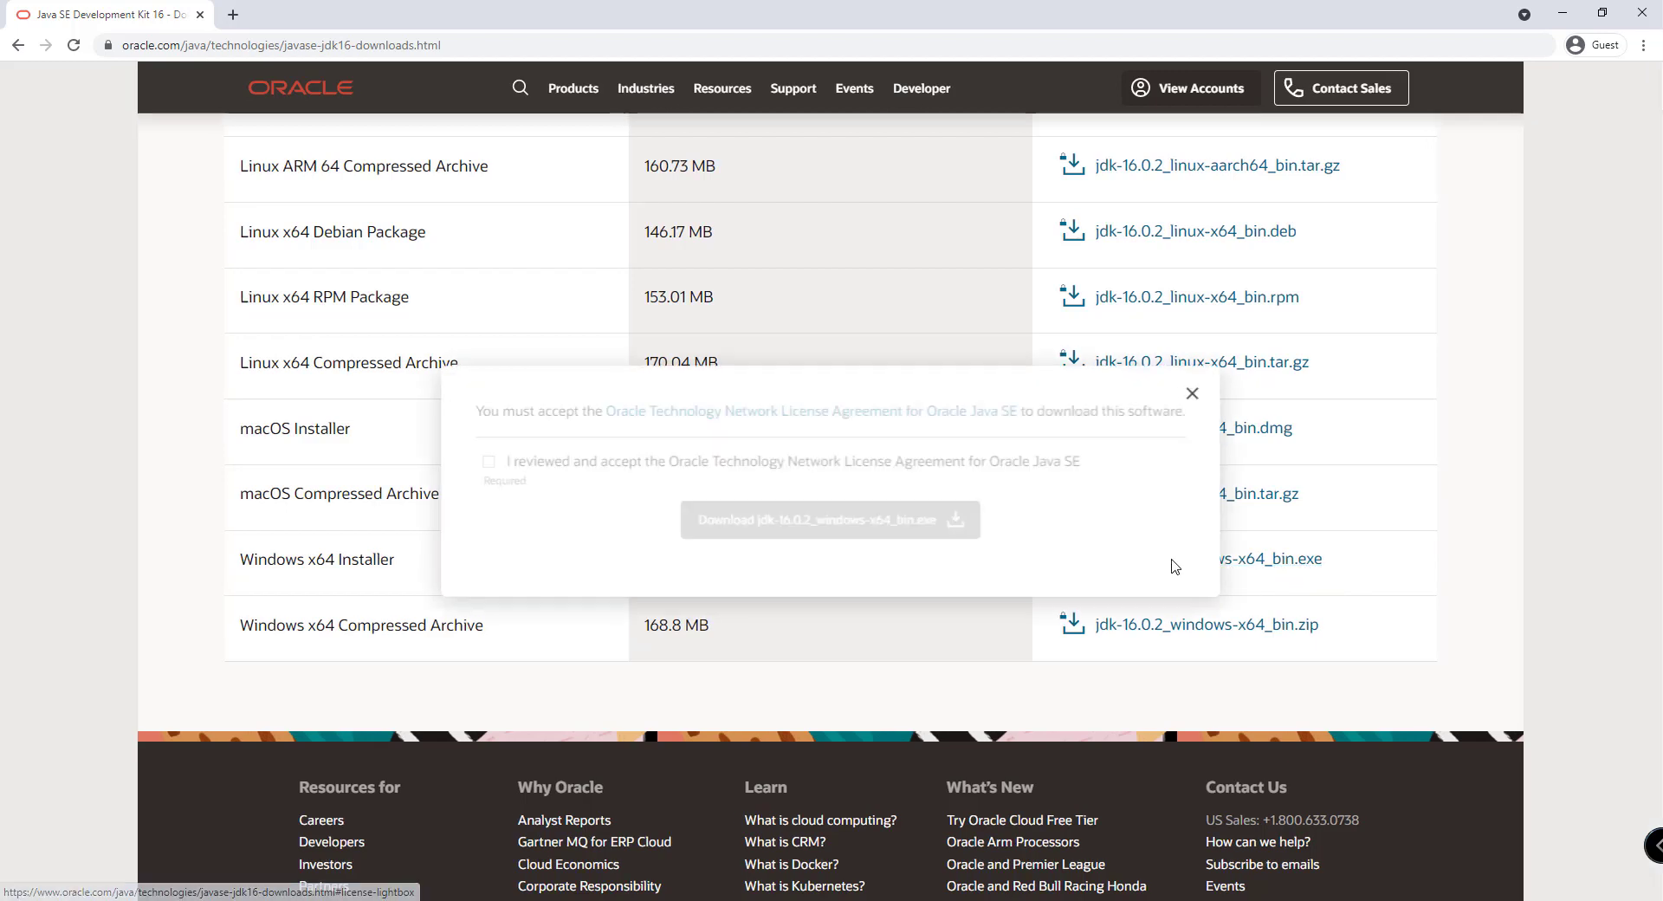
pyautogui.click(1190, 393)
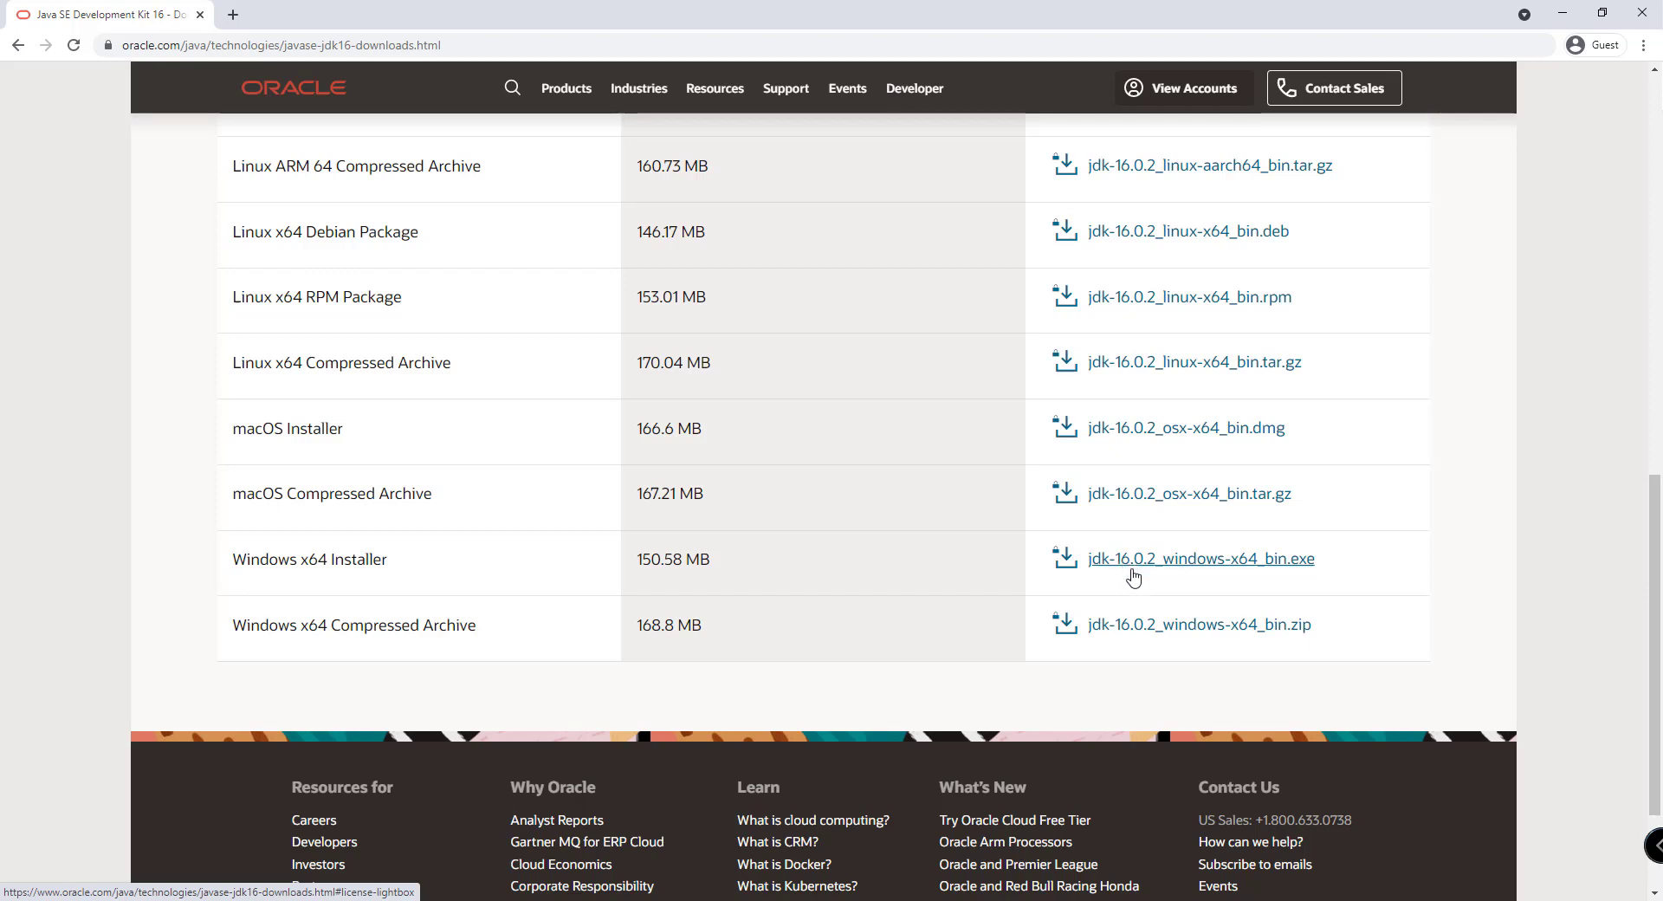
pyautogui.click(1129, 571)
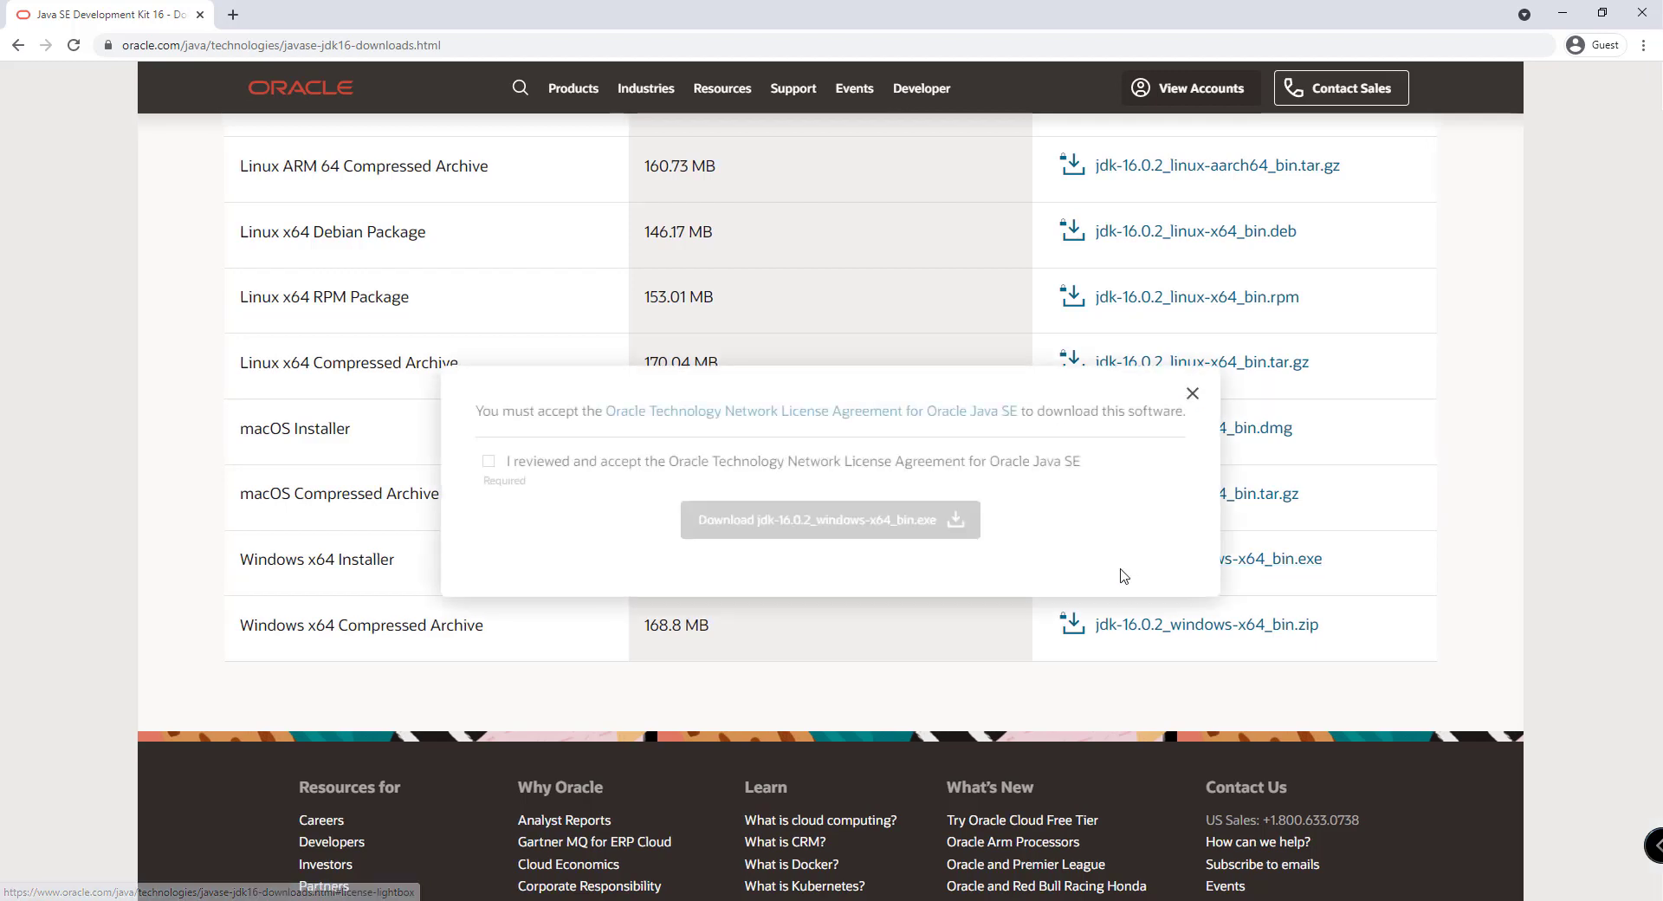
pyautogui.click(489, 460)
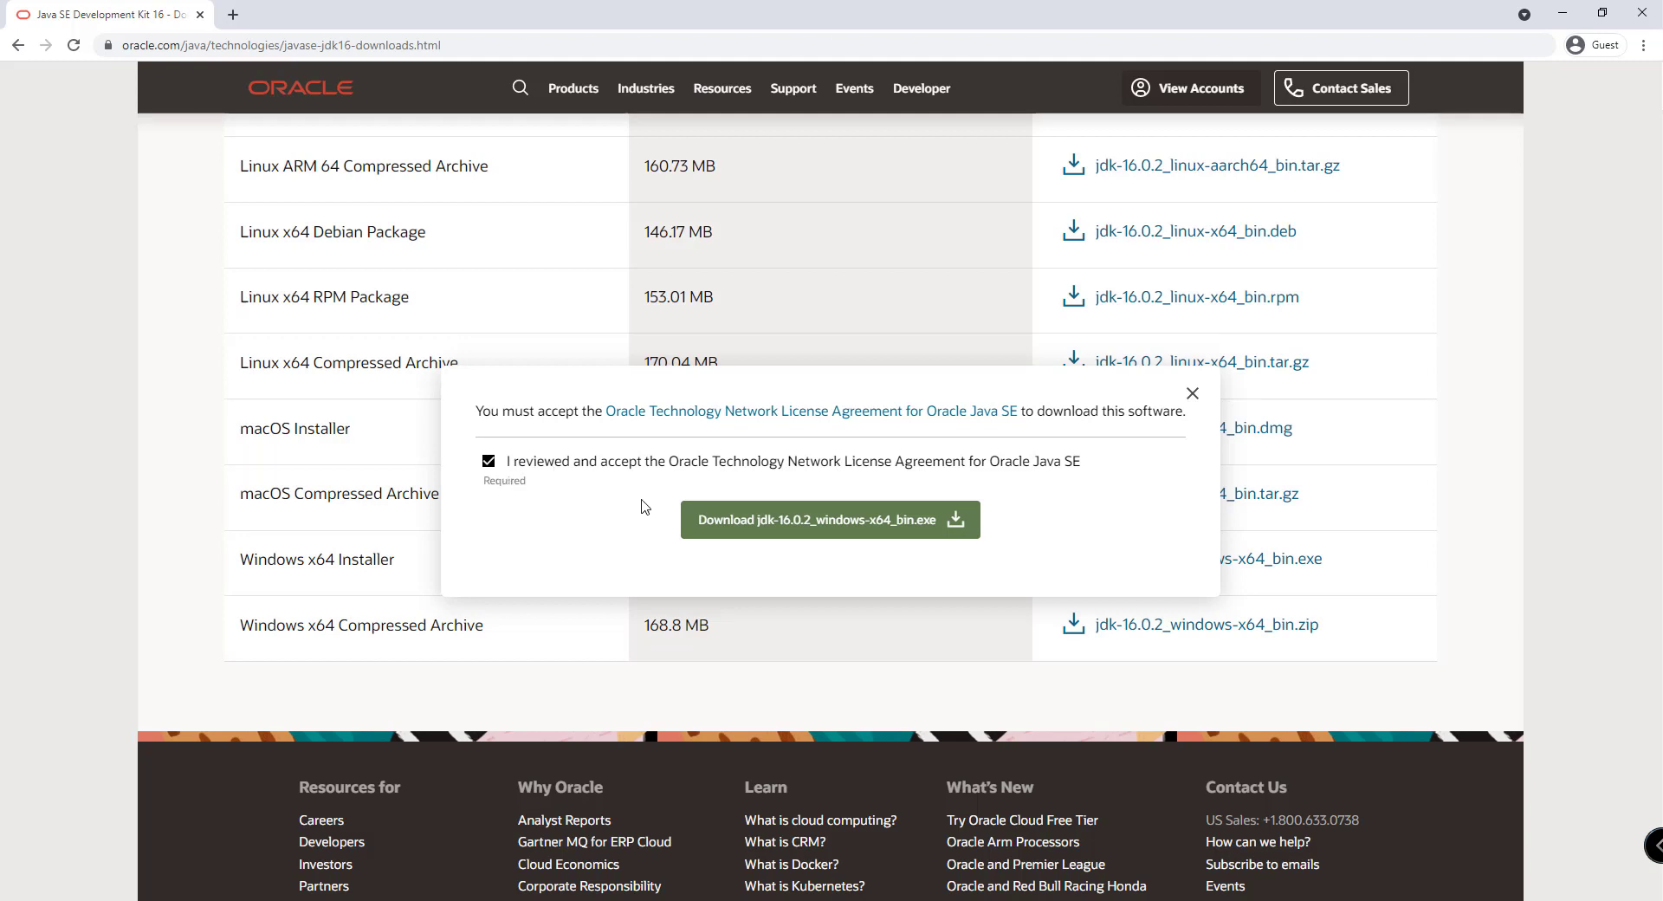
pyautogui.click(798, 520)
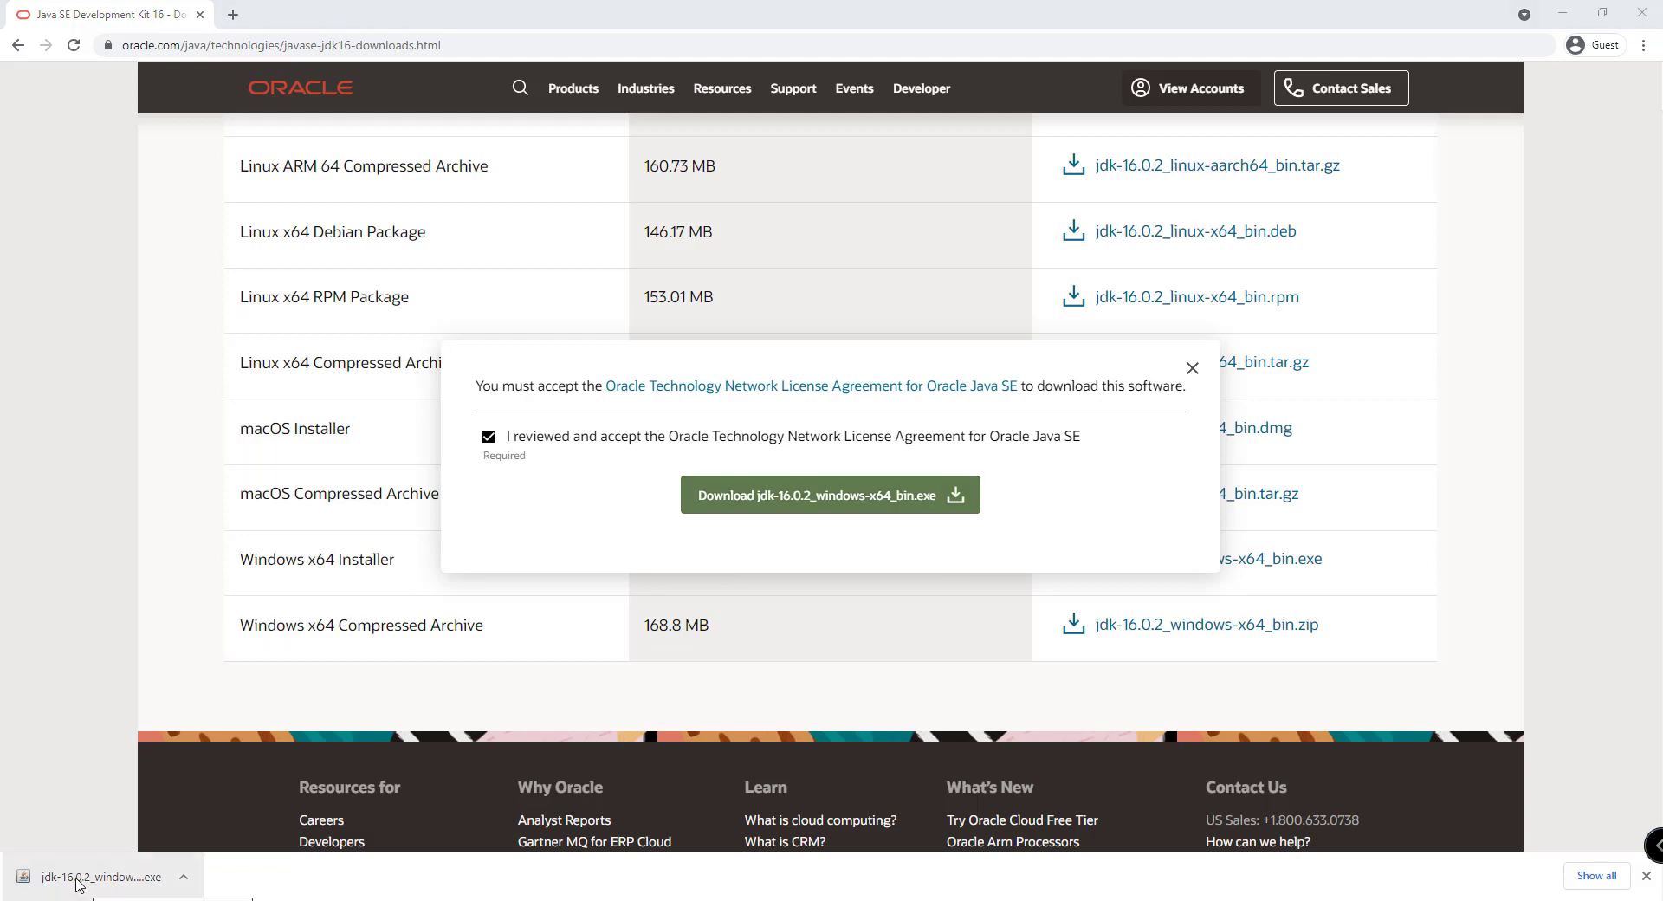
# Run the downloaded JDK 16.0.2 installer and install it to the default folder C:\Program Files\Java\jdk-16.0.2\.
pyautogui.click(76, 881)
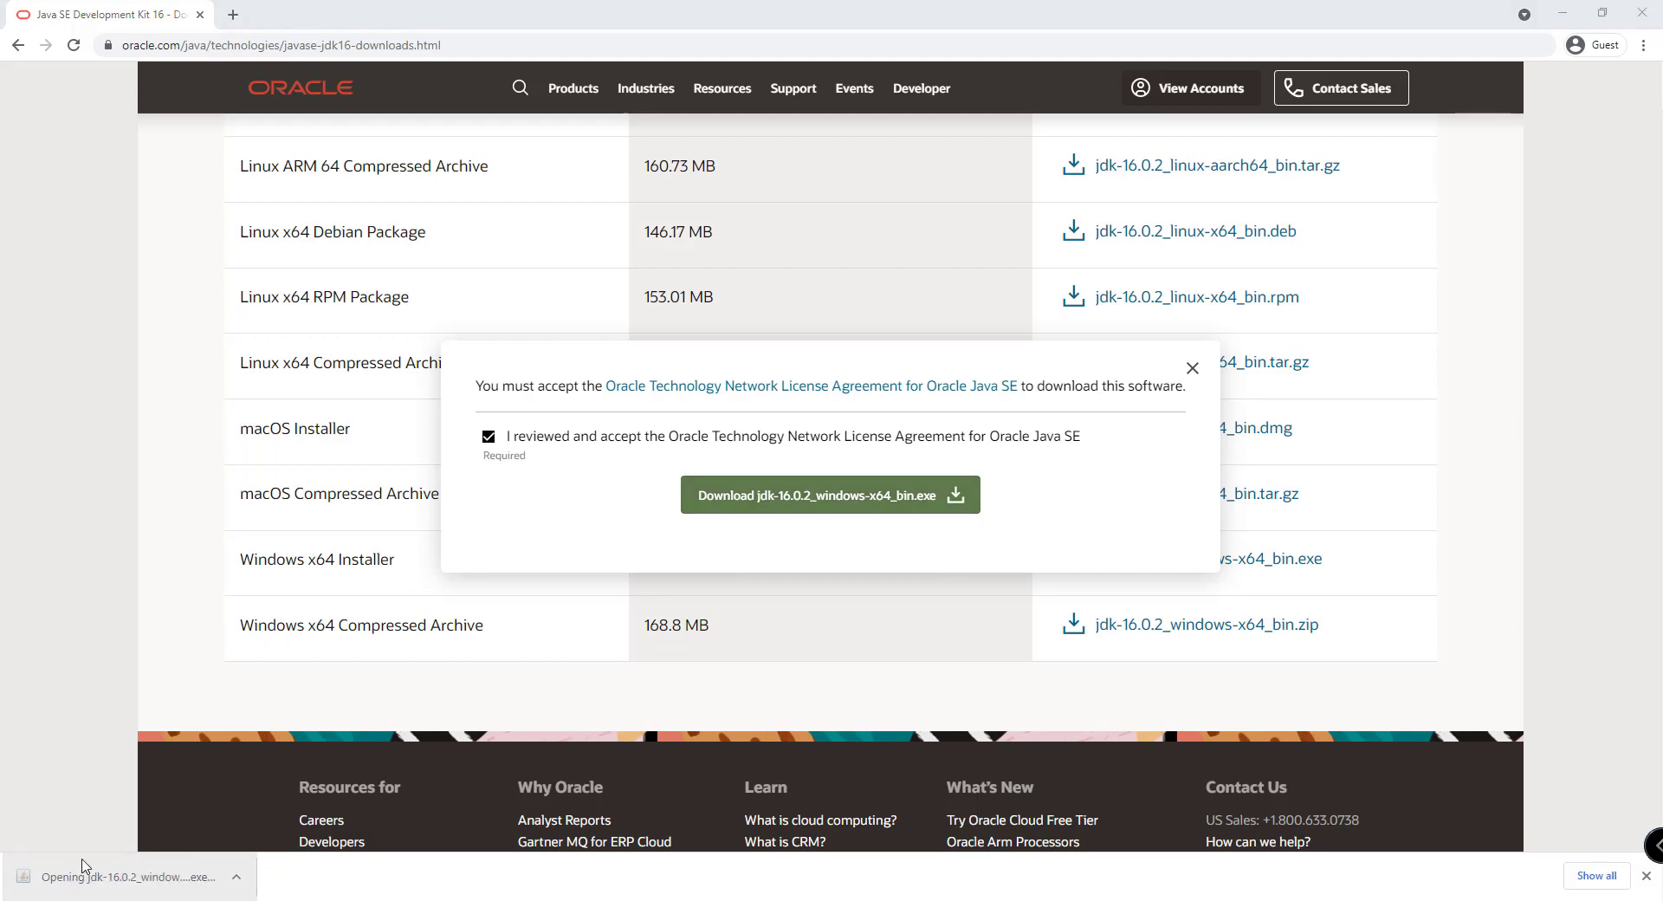
pyautogui.click(698, 496)
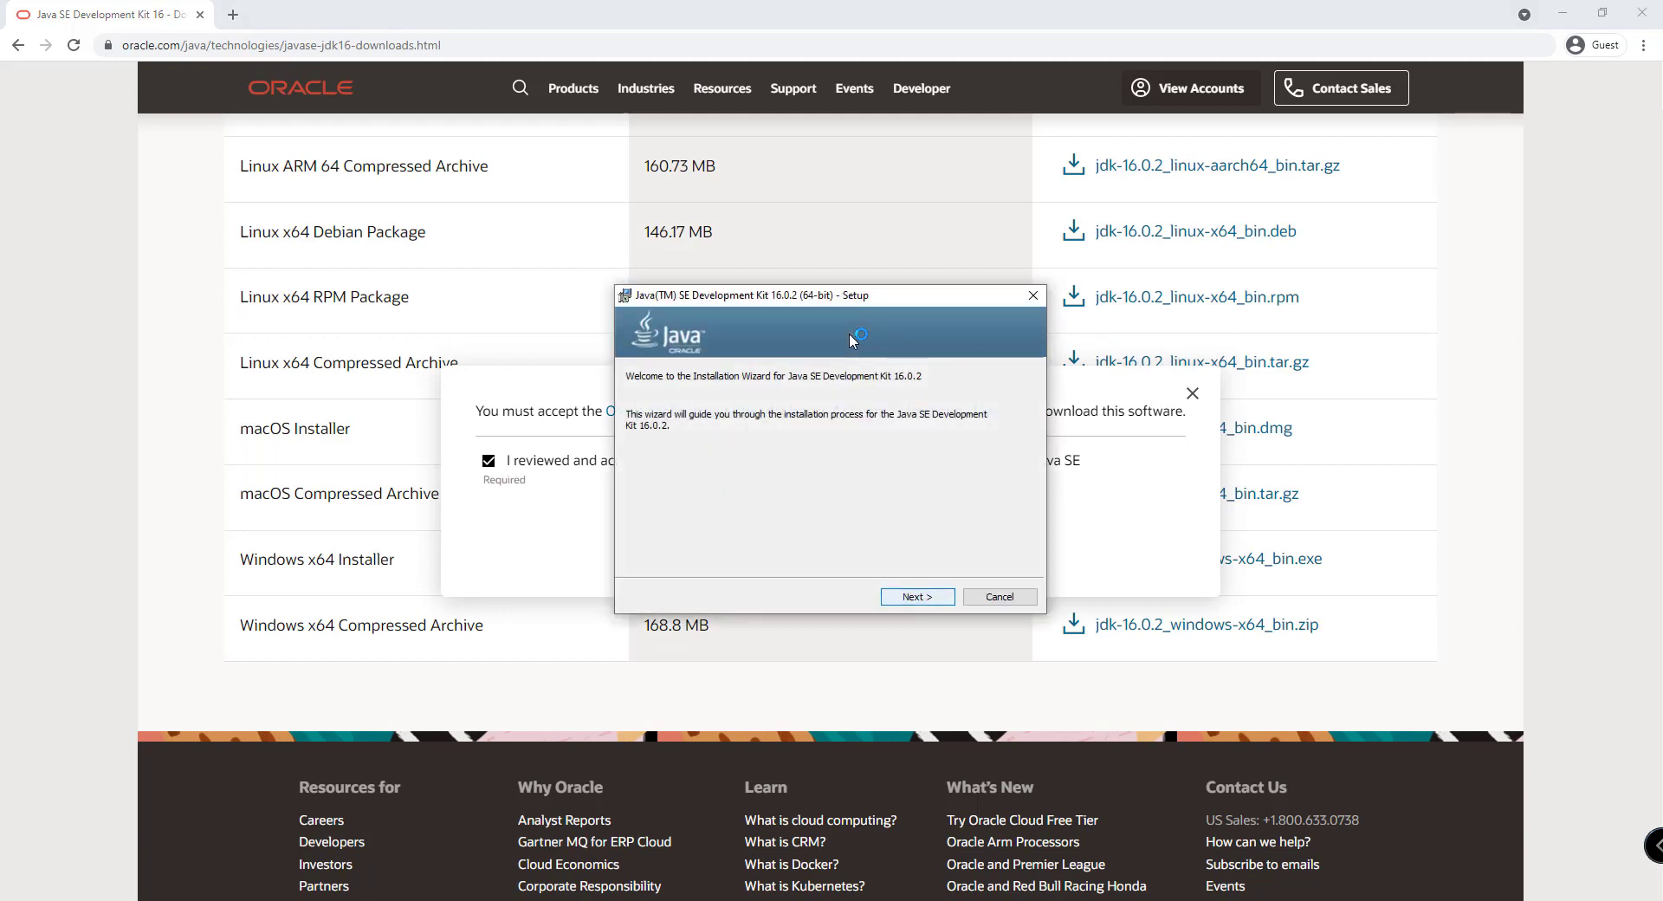
pyautogui.press('Return')
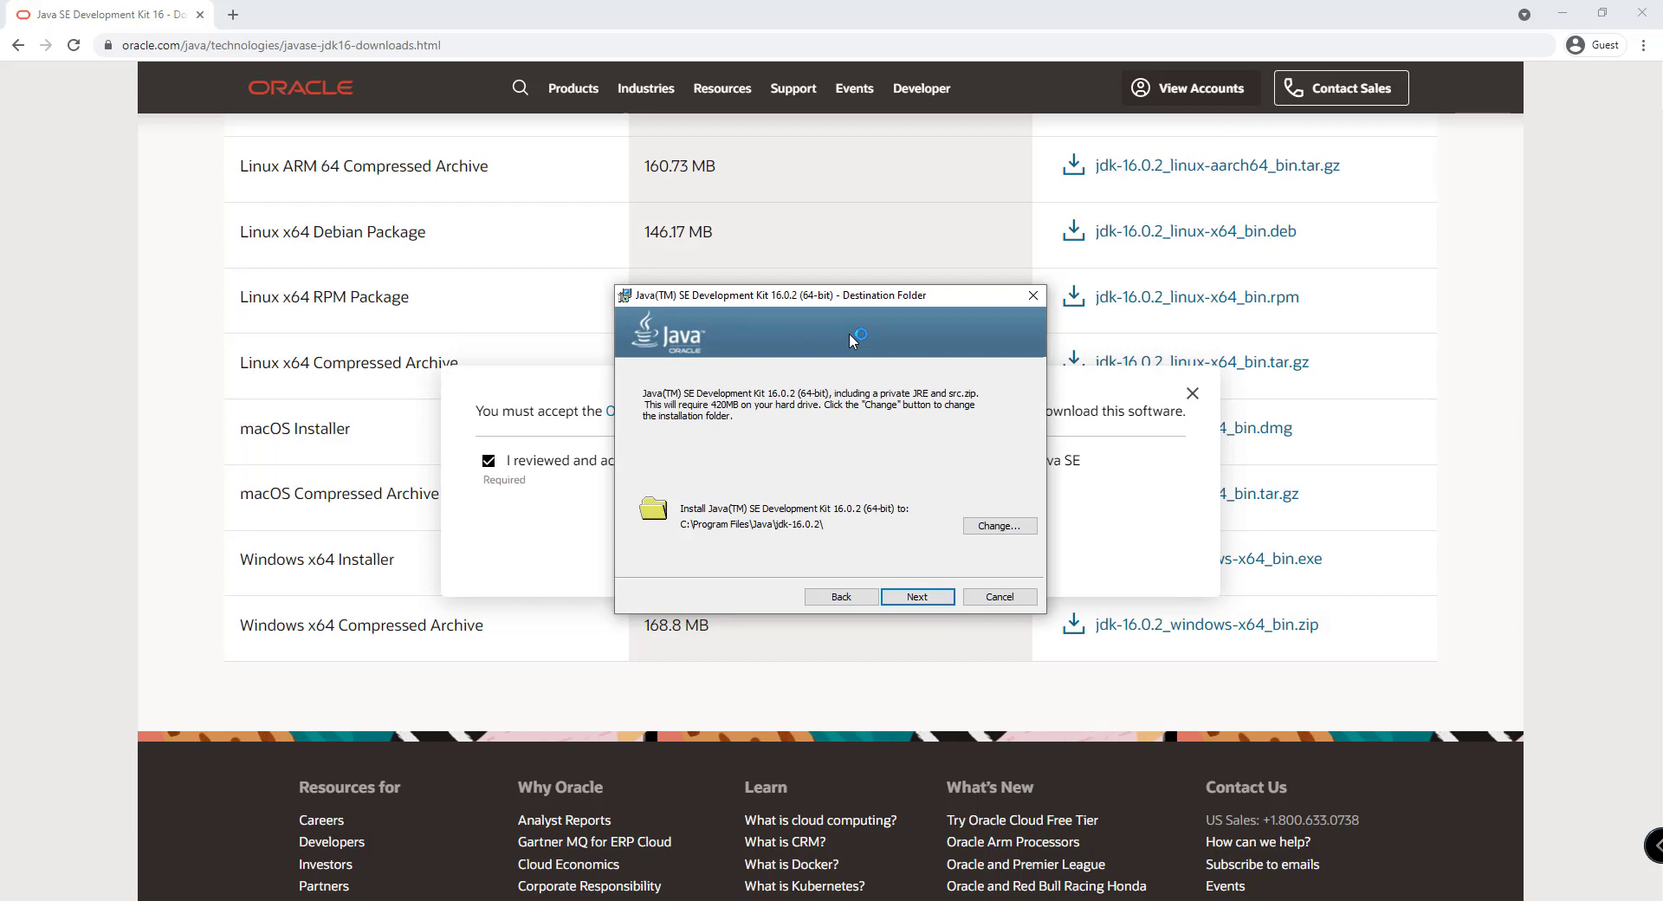
pyautogui.press('Return')
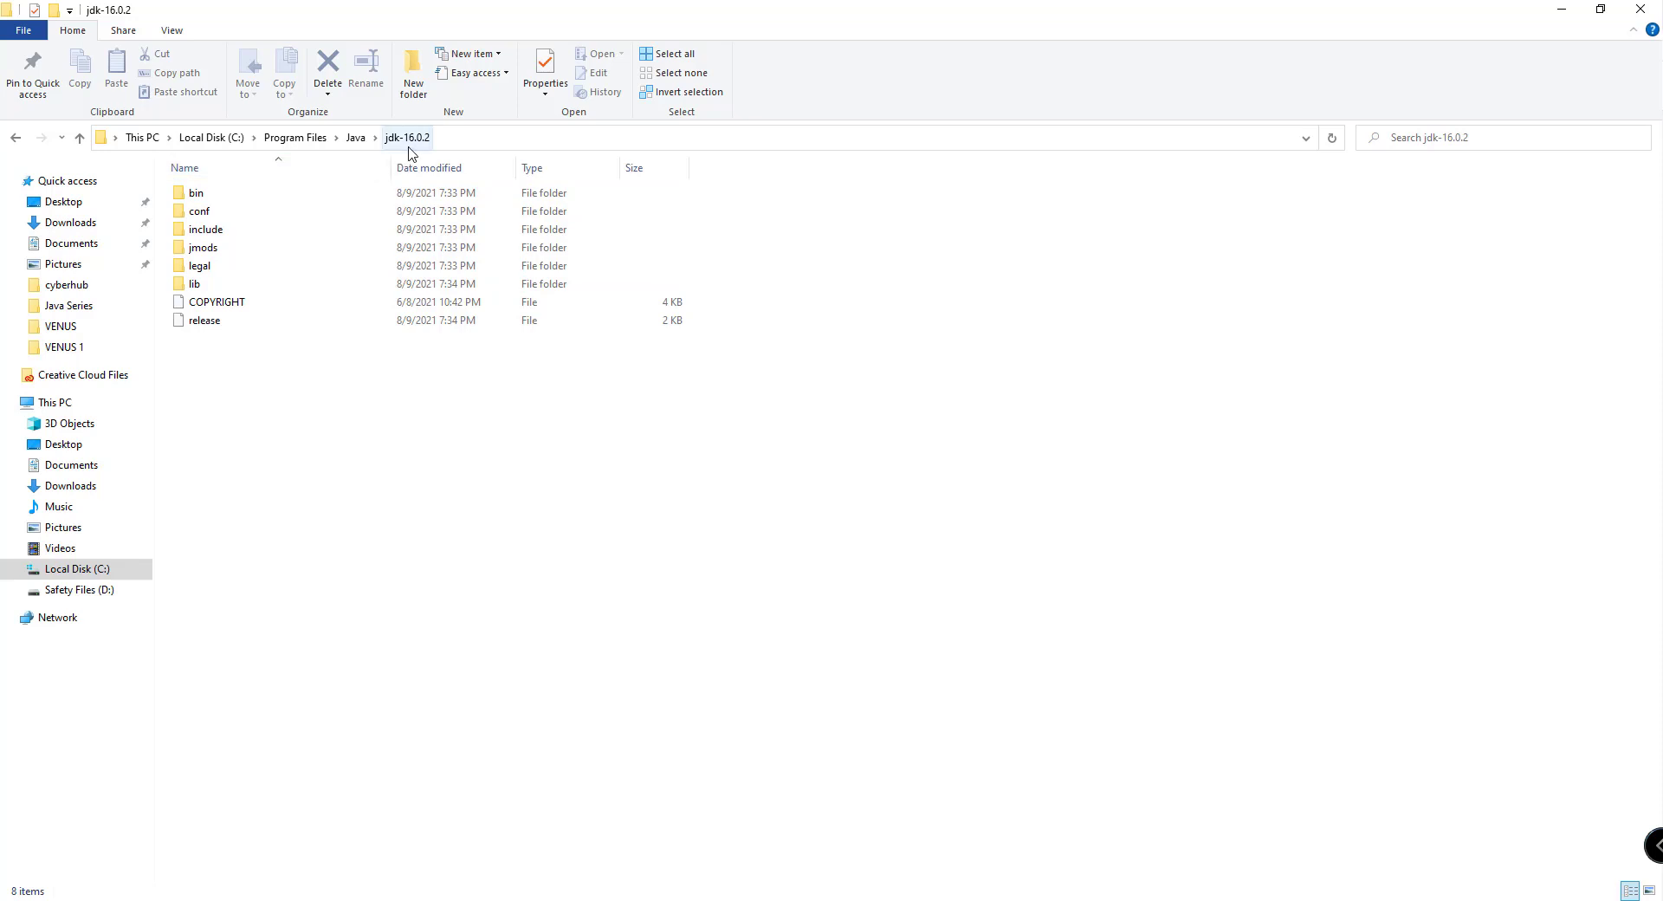
# Open the bin folder inside the jdk-16.0.2 installation folder in File Explorer and copy its full path.
pyautogui.click(249, 200)
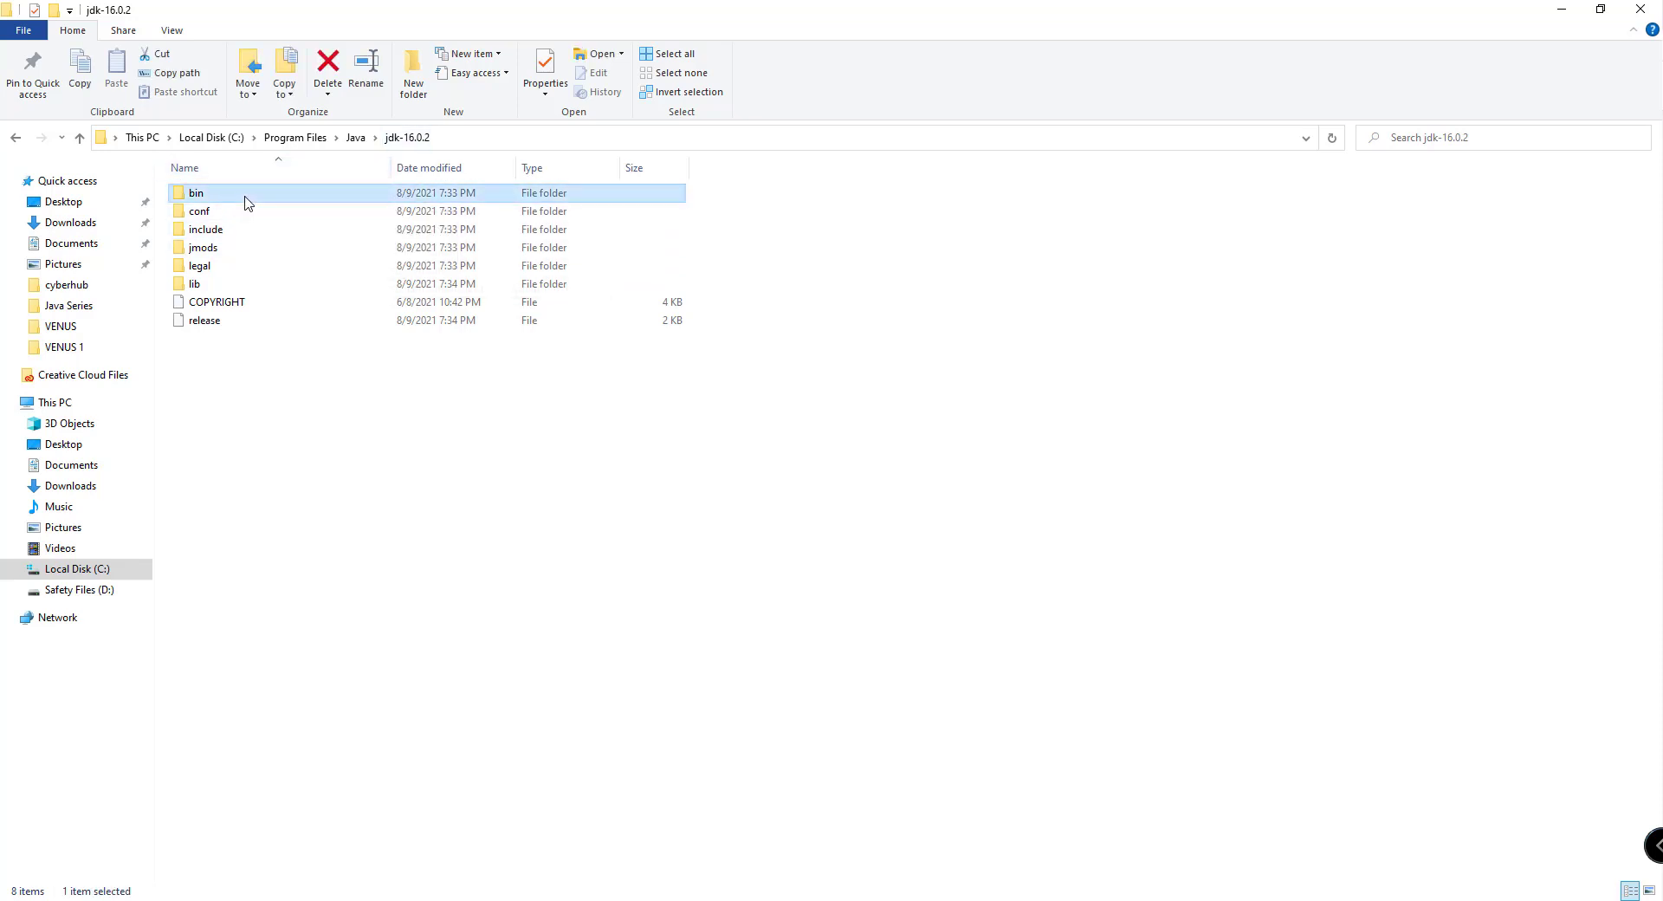
pyautogui.doubleClick(252, 198)
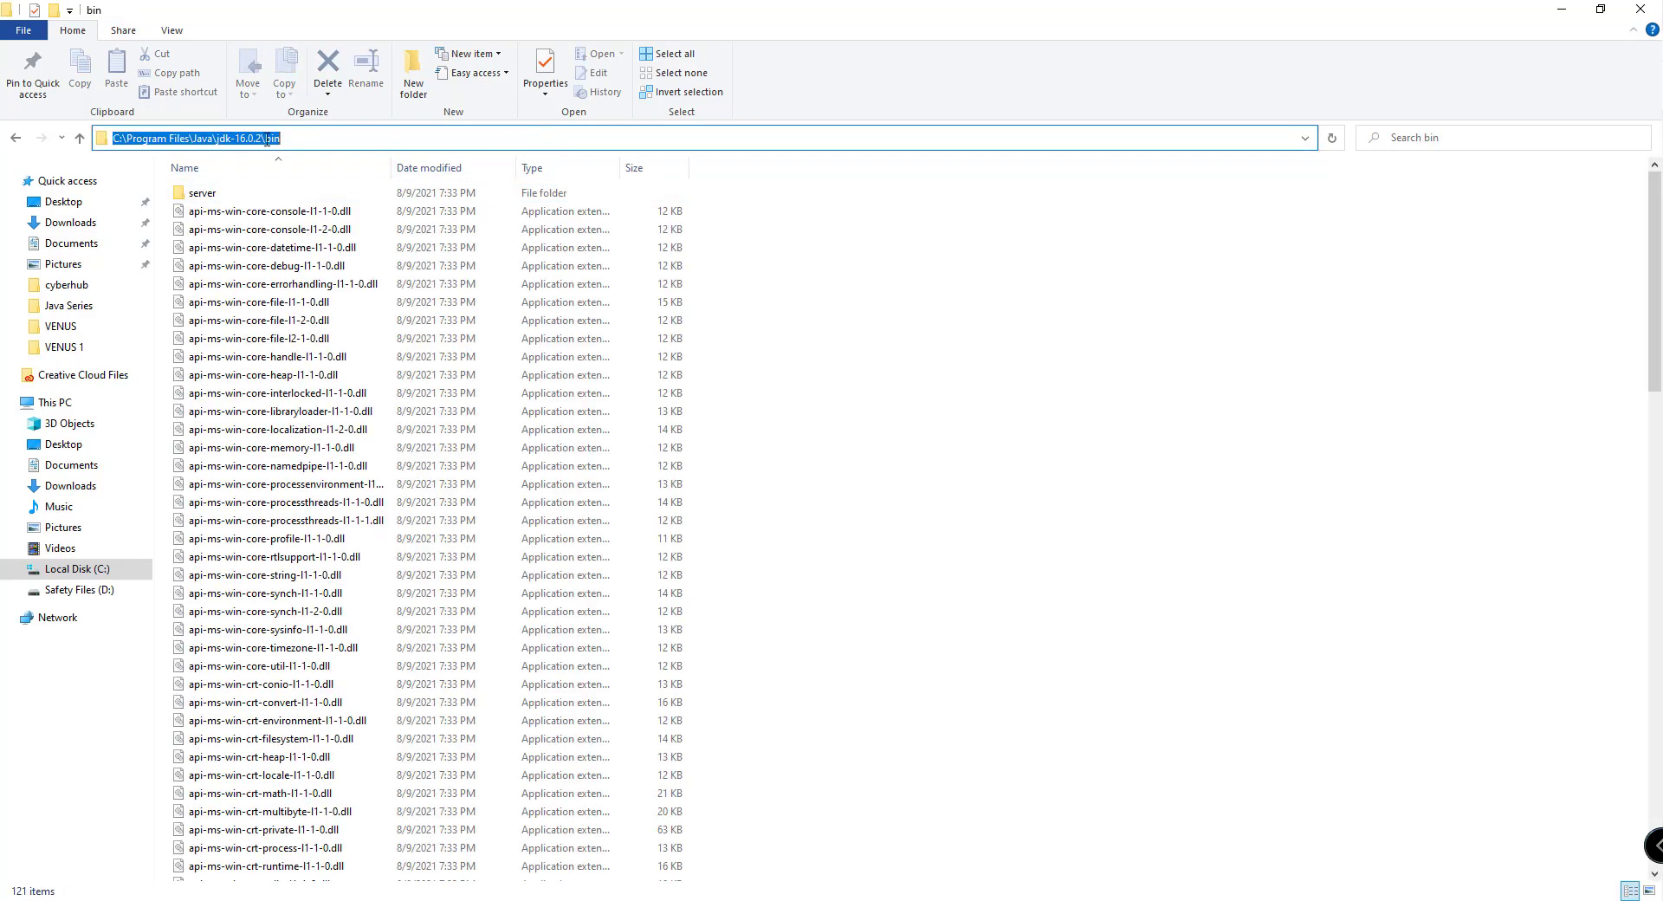
pyautogui.rightClick(266, 138)
pyautogui.click(292, 190)
# Open the system properties of This PC and bring up the Environment Variables dialog from the advanced system settings.
pyautogui.press('super+e')
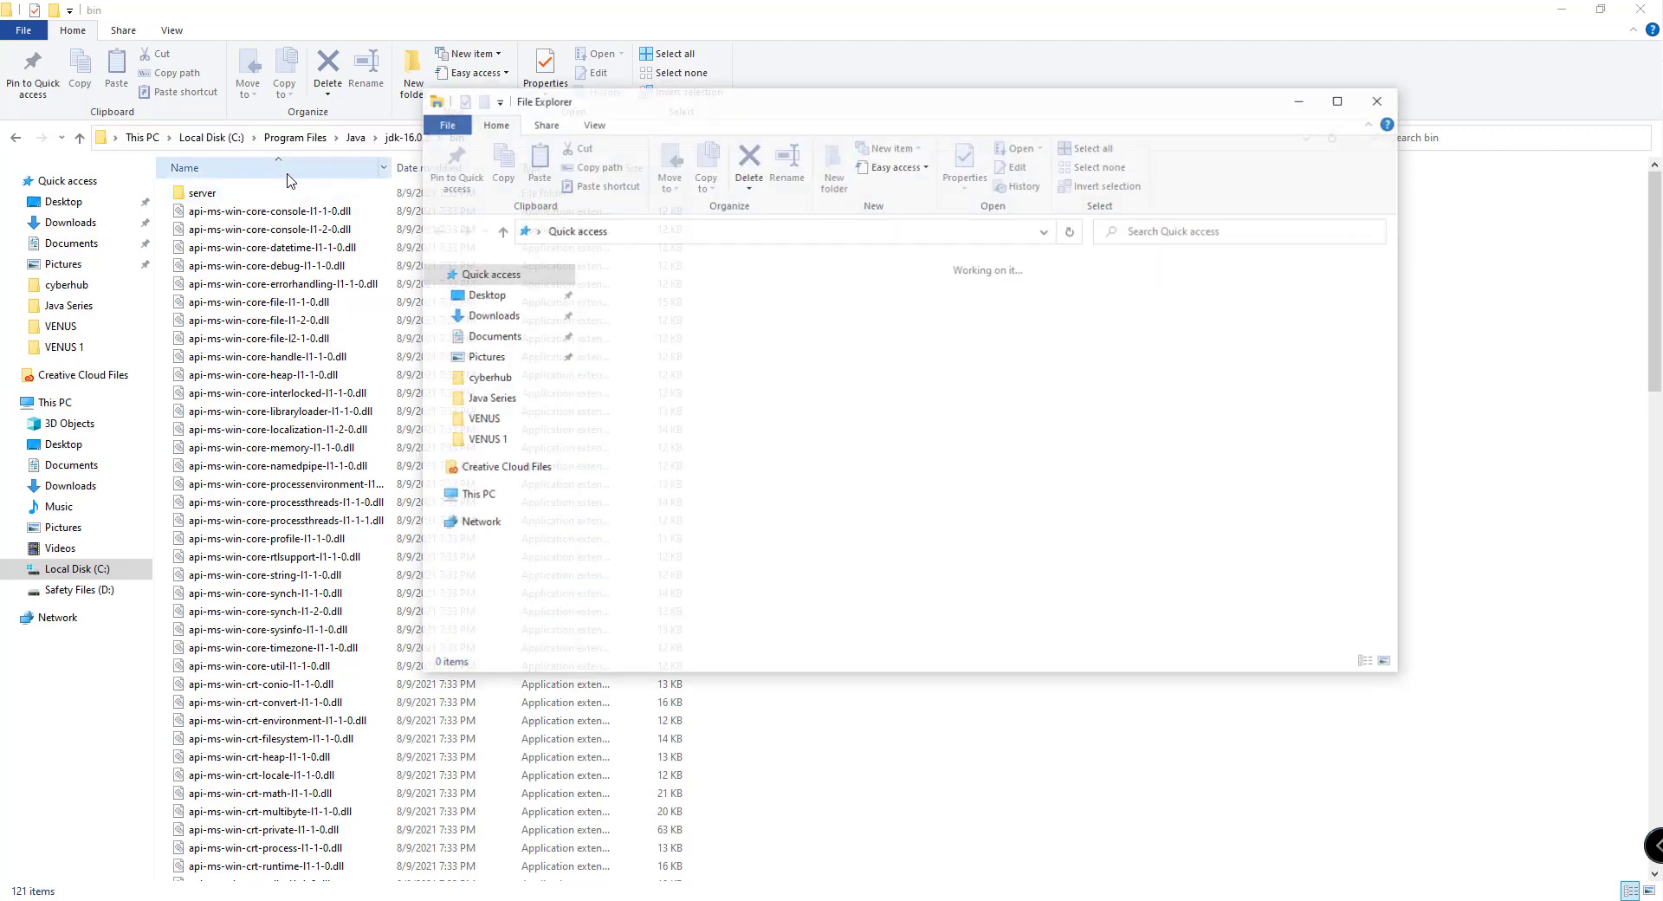
pyautogui.rightClick(836, 533)
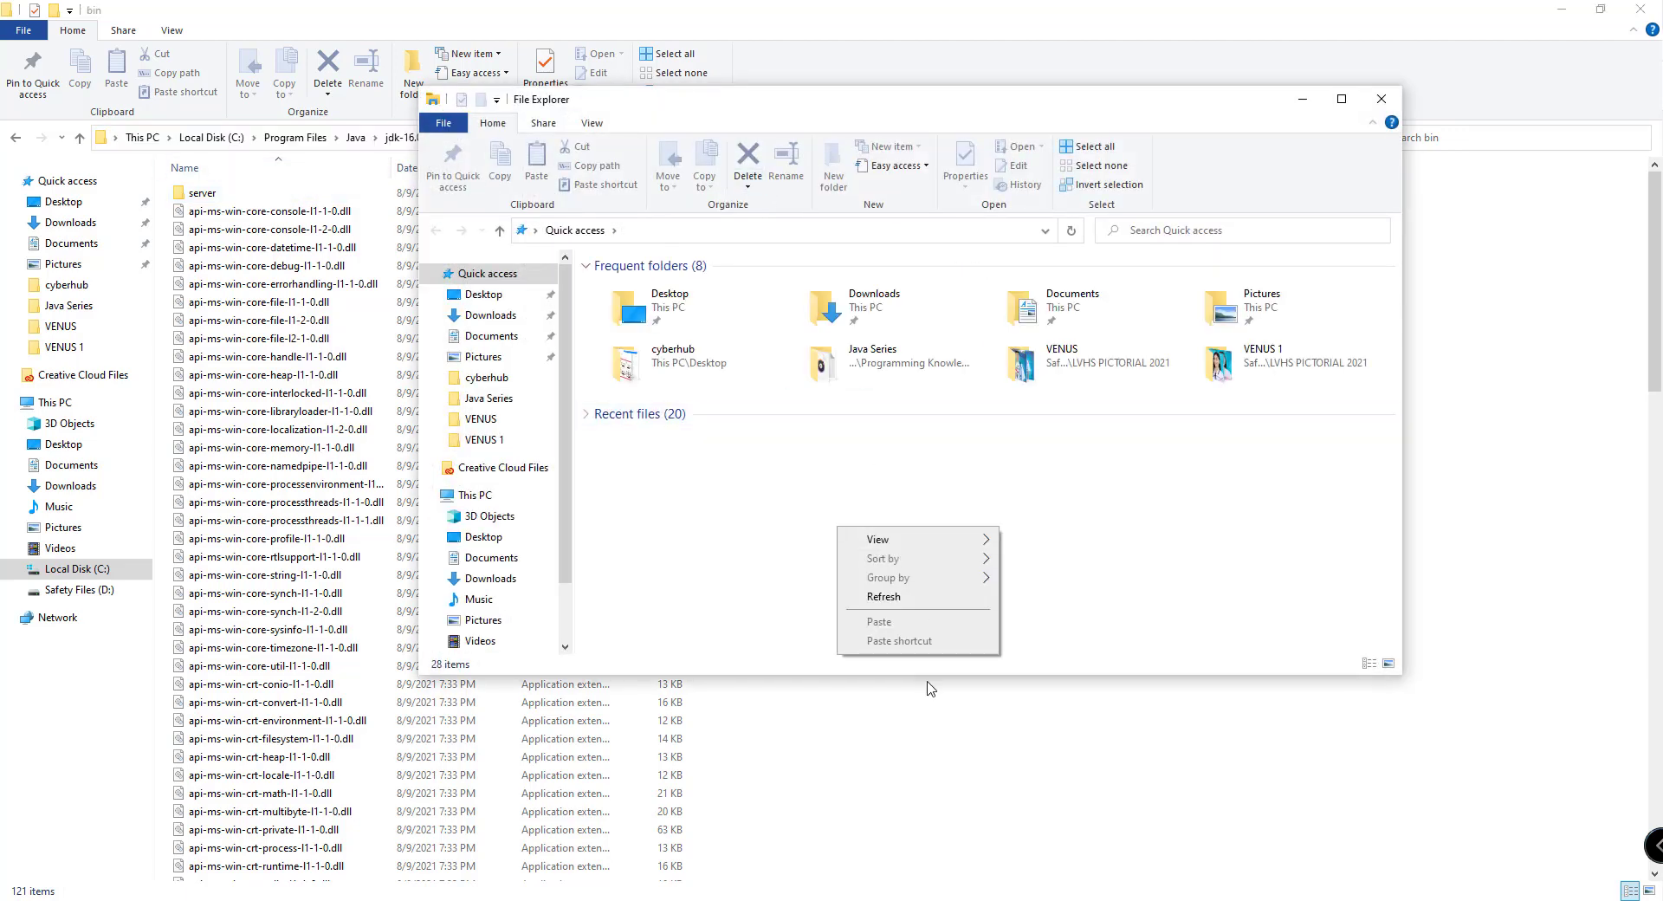
pyautogui.click(909, 599)
pyautogui.click(528, 494)
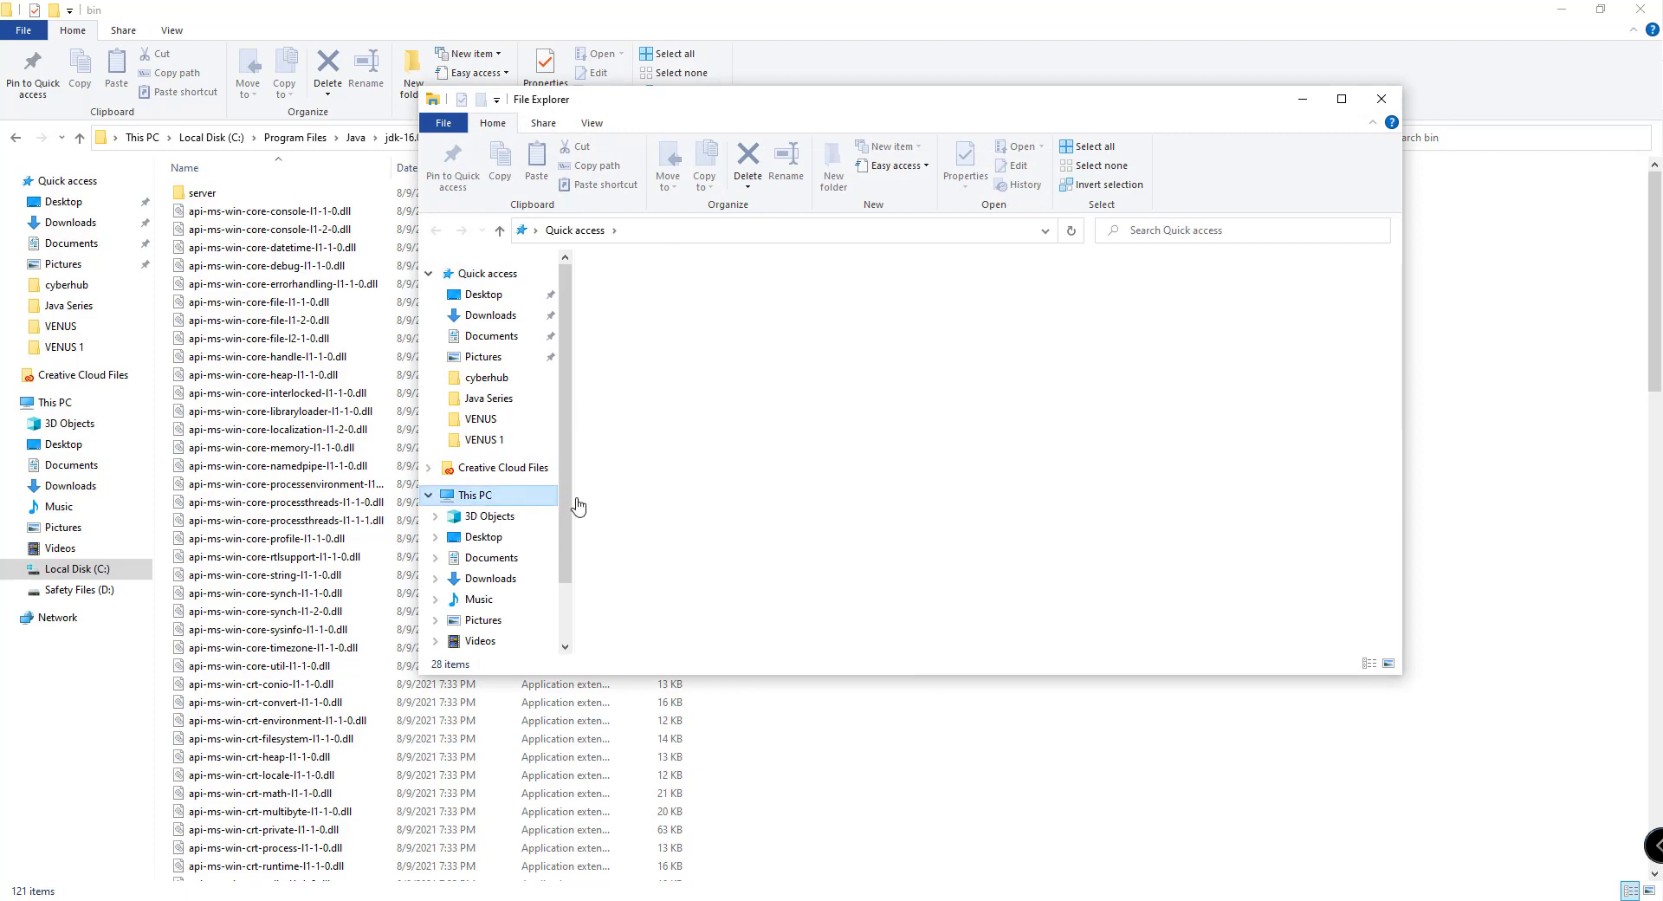
pyautogui.rightClick(892, 595)
pyautogui.click(946, 762)
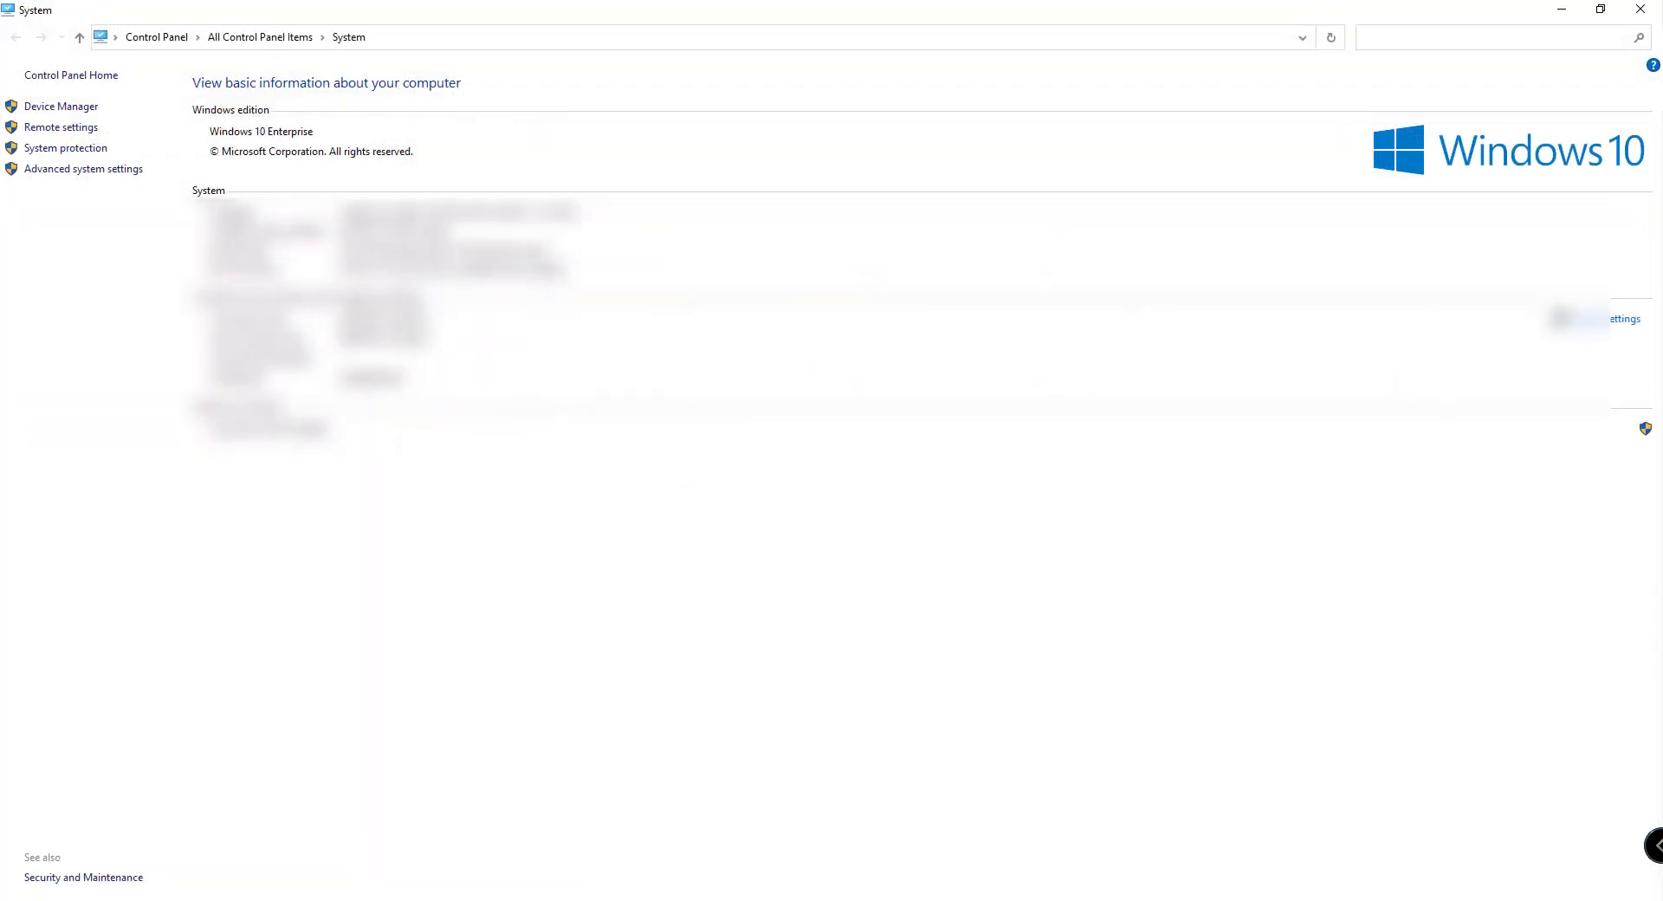
pyautogui.click(122, 180)
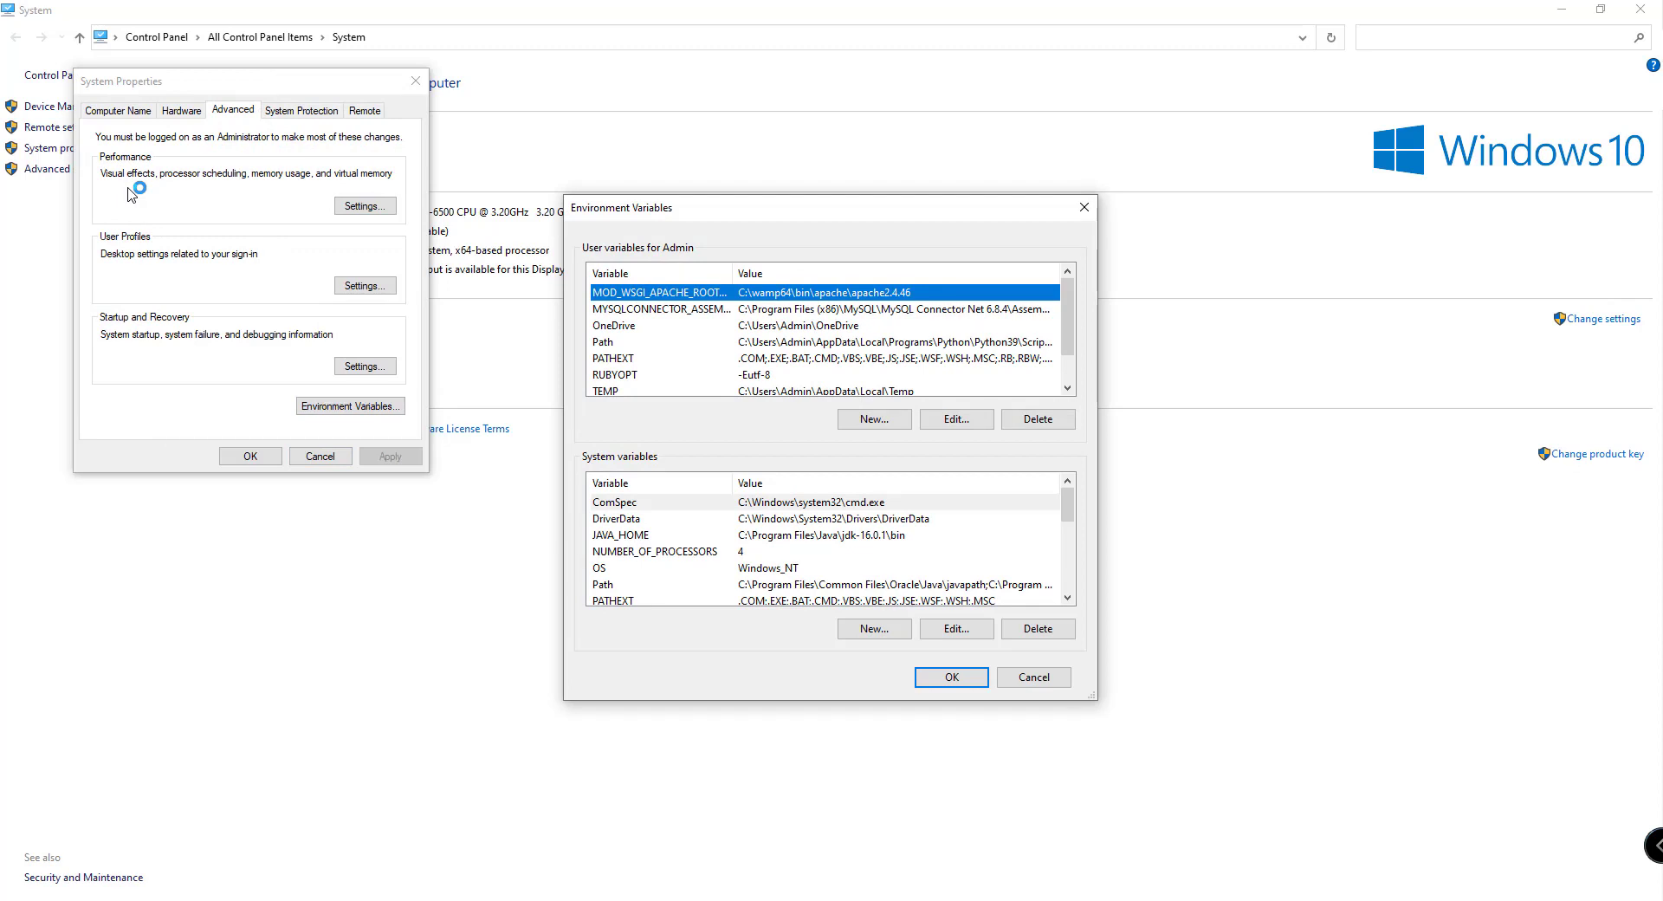
# Set the JAVA_HOME system variable to C:\Program Files\Java\jdk-16.0.2\bin, save it and close the system properties.
pyautogui.scroll(-1, 829, 541)
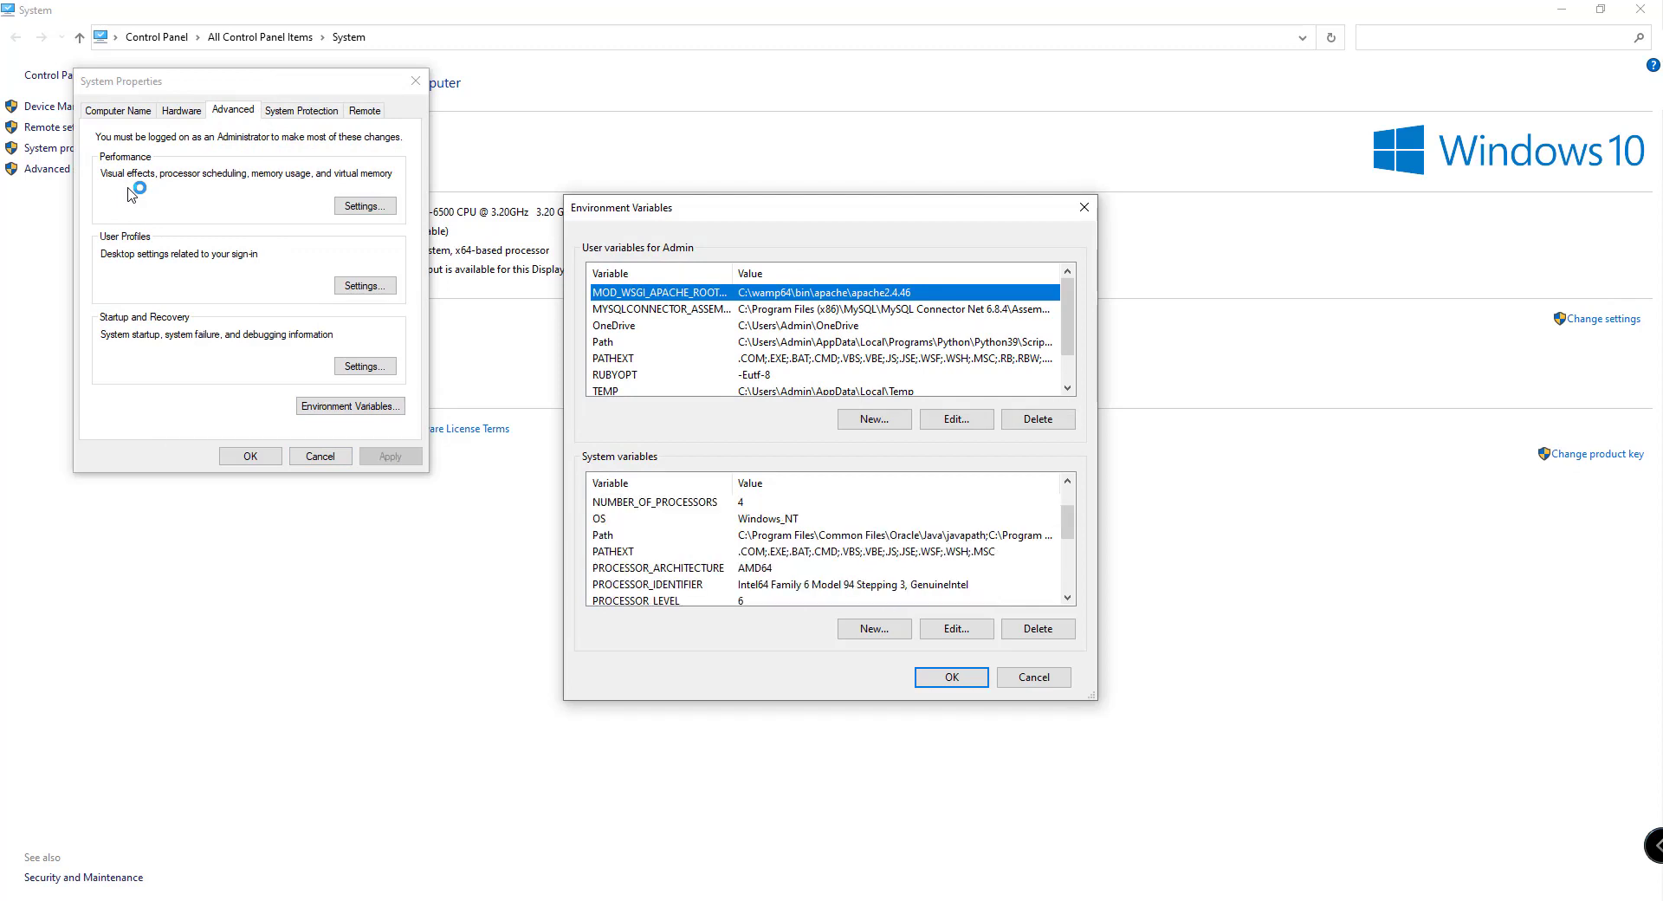
pyautogui.scroll(1, 830, 541)
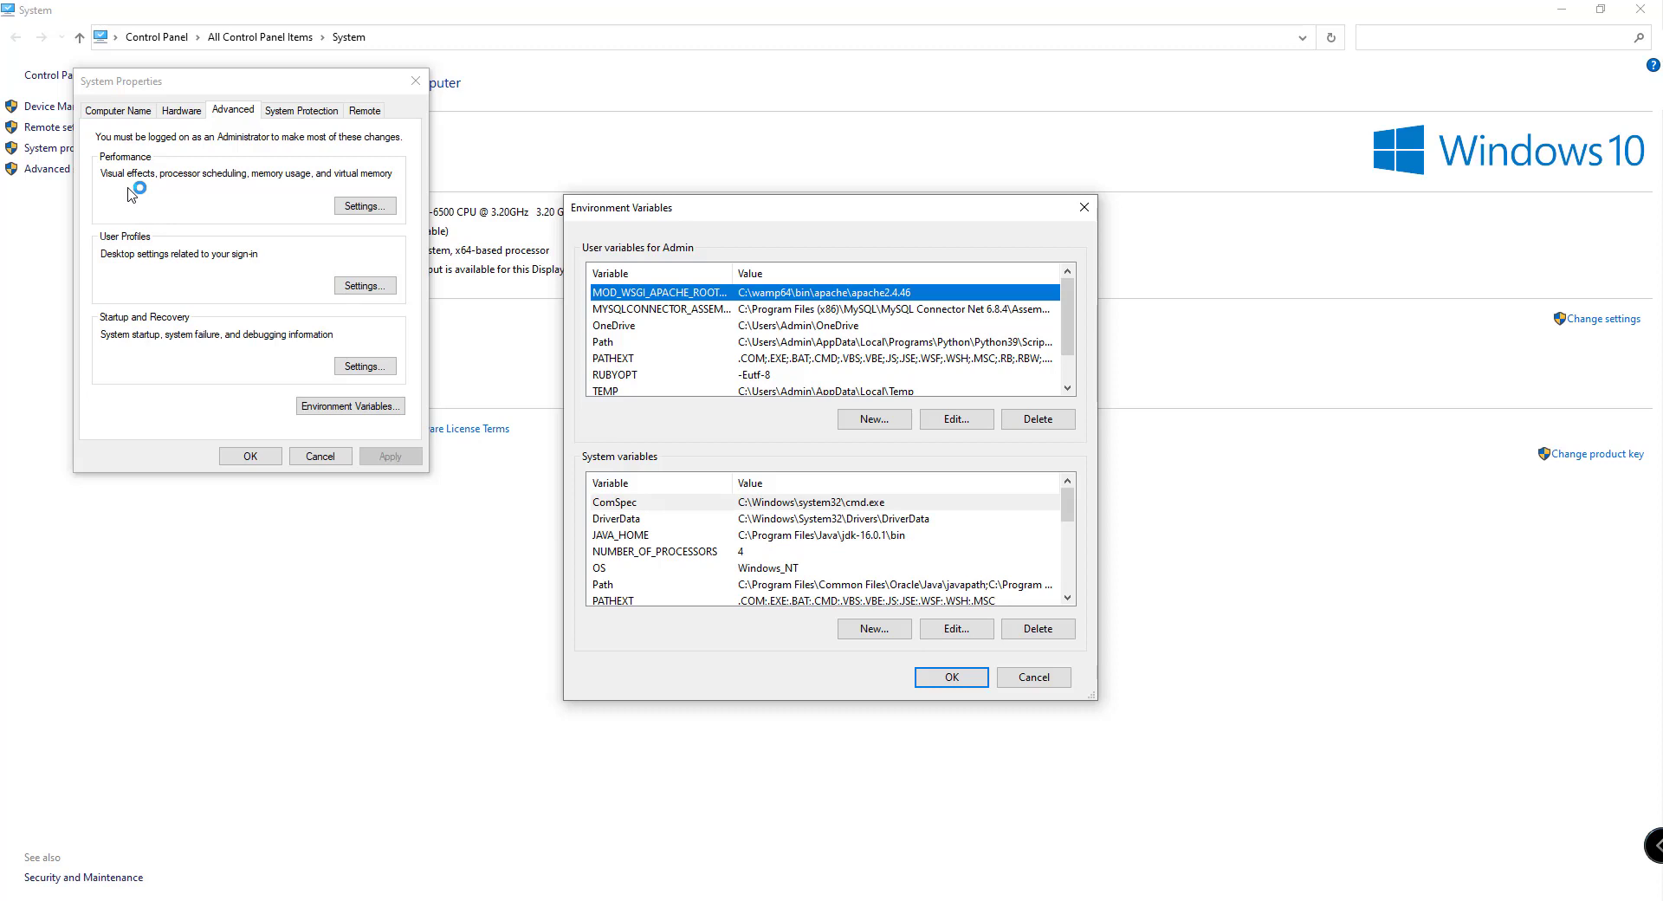
pyautogui.click(658, 534)
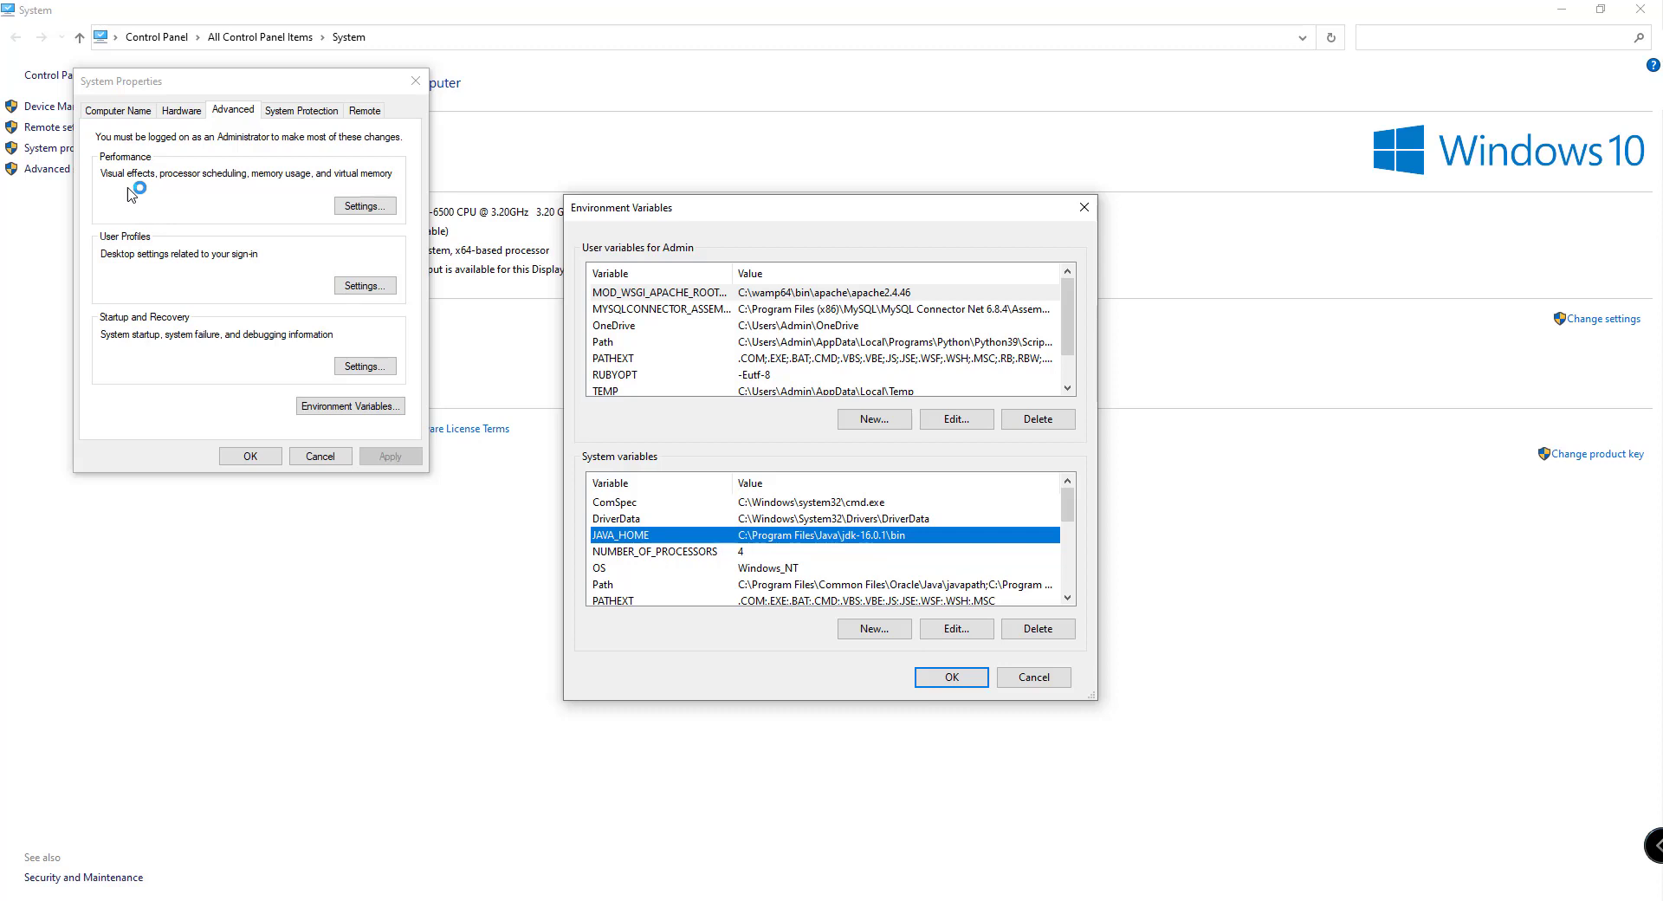
pyautogui.click(956, 627)
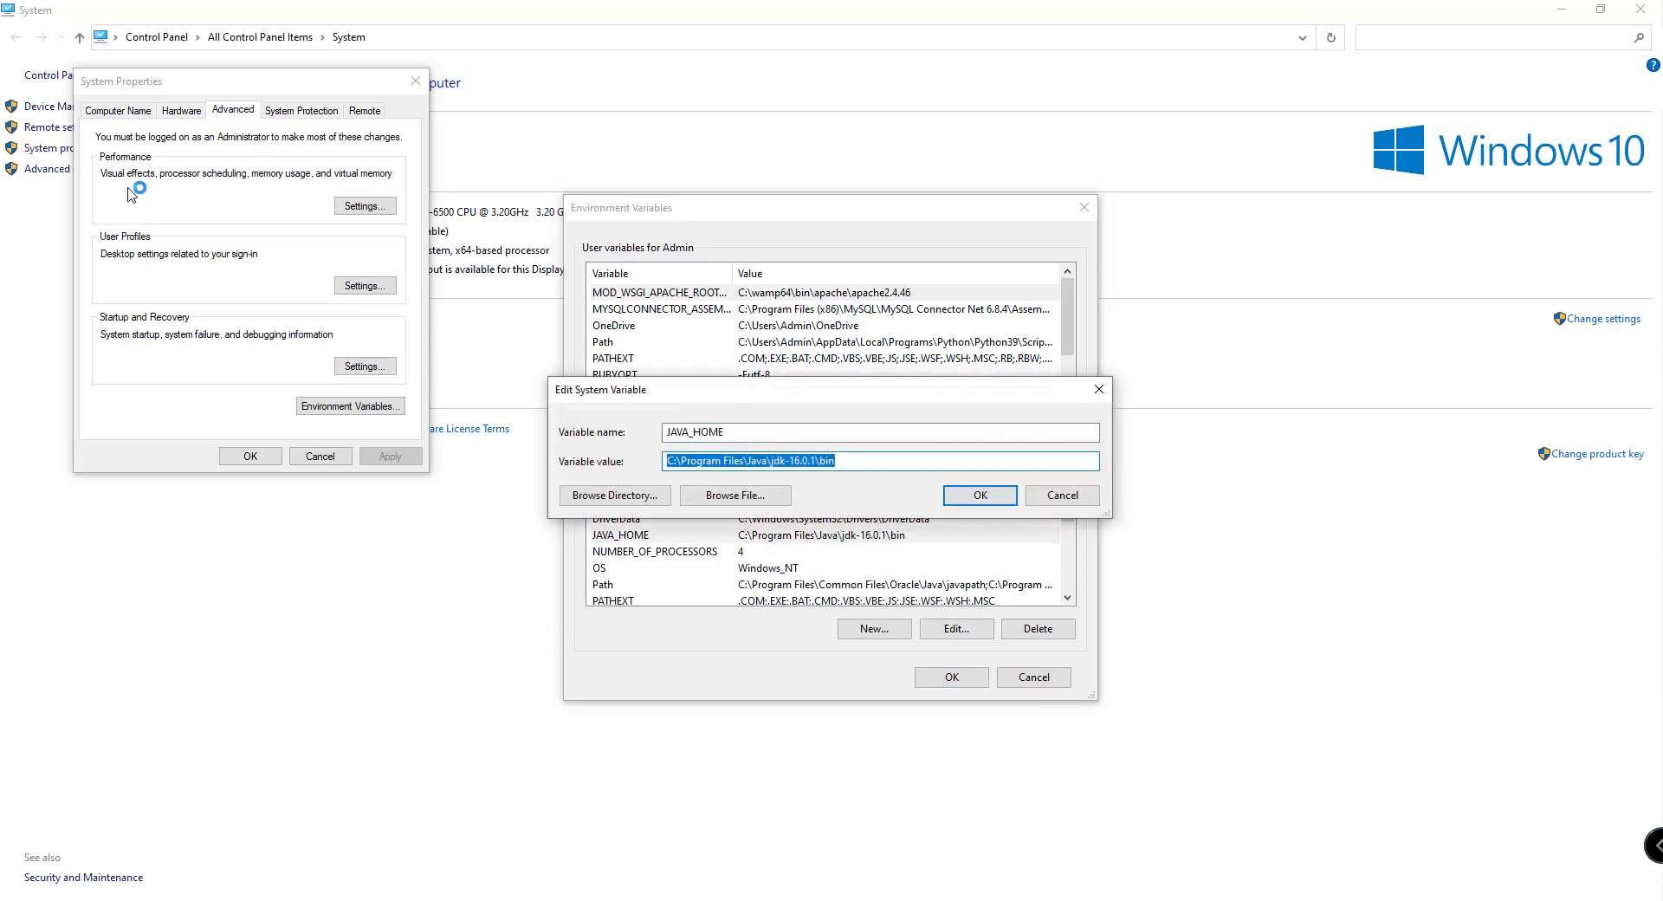
pyautogui.write('C:\\Program Files\\Java\\jdk-16.0.2\\bin')
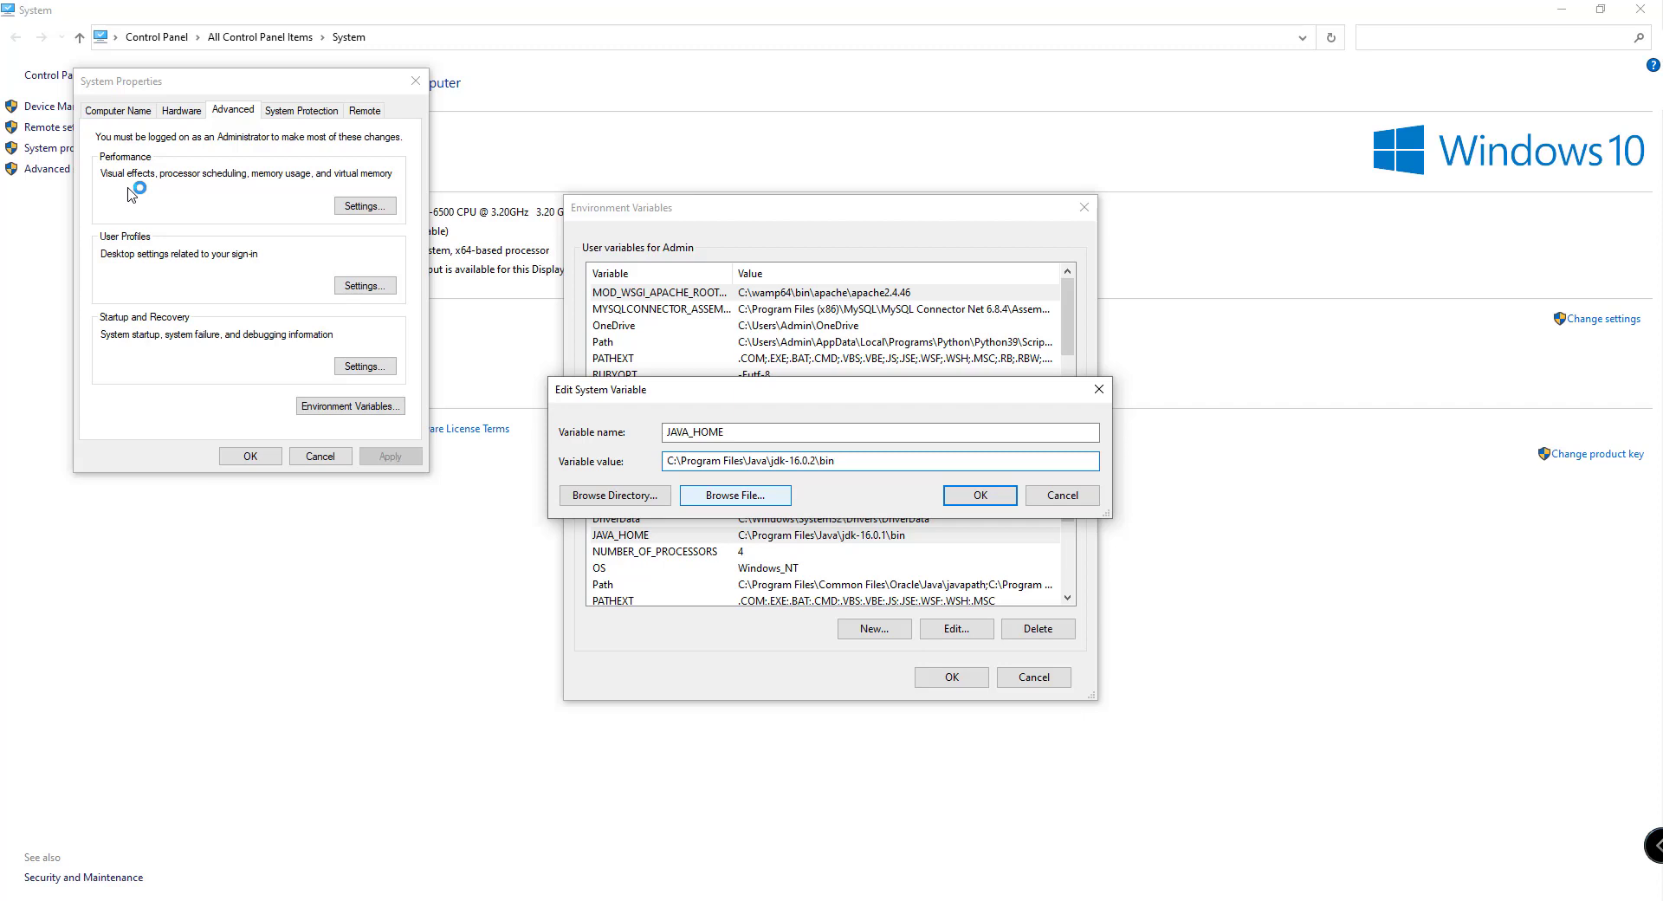
pyautogui.press('Return')
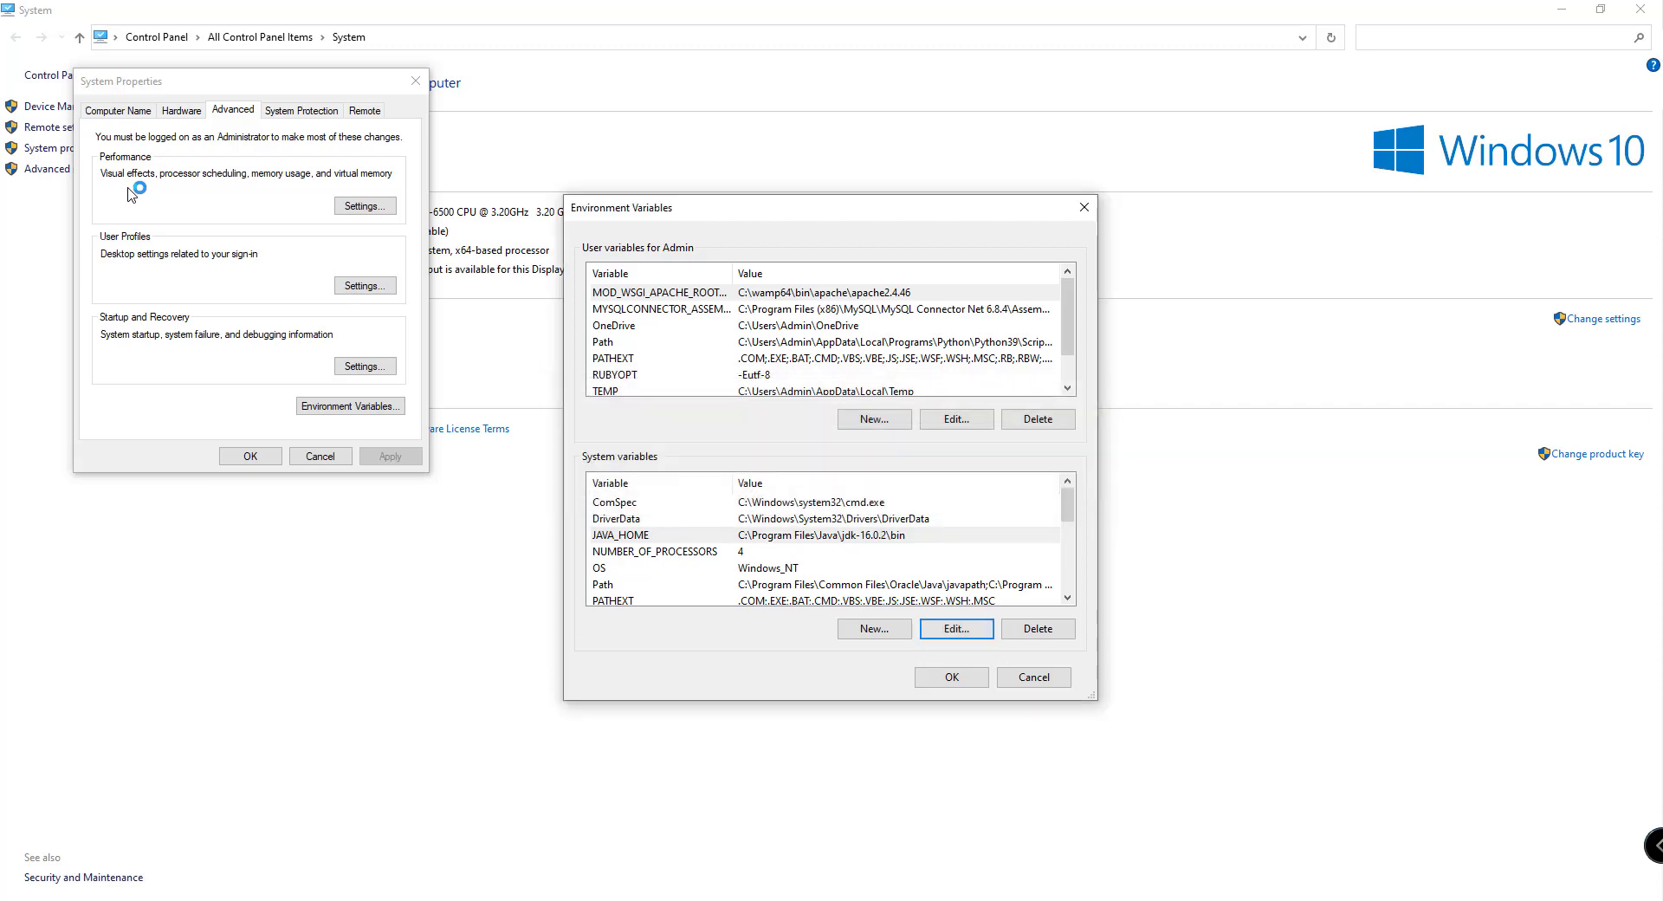
pyautogui.press('Return')
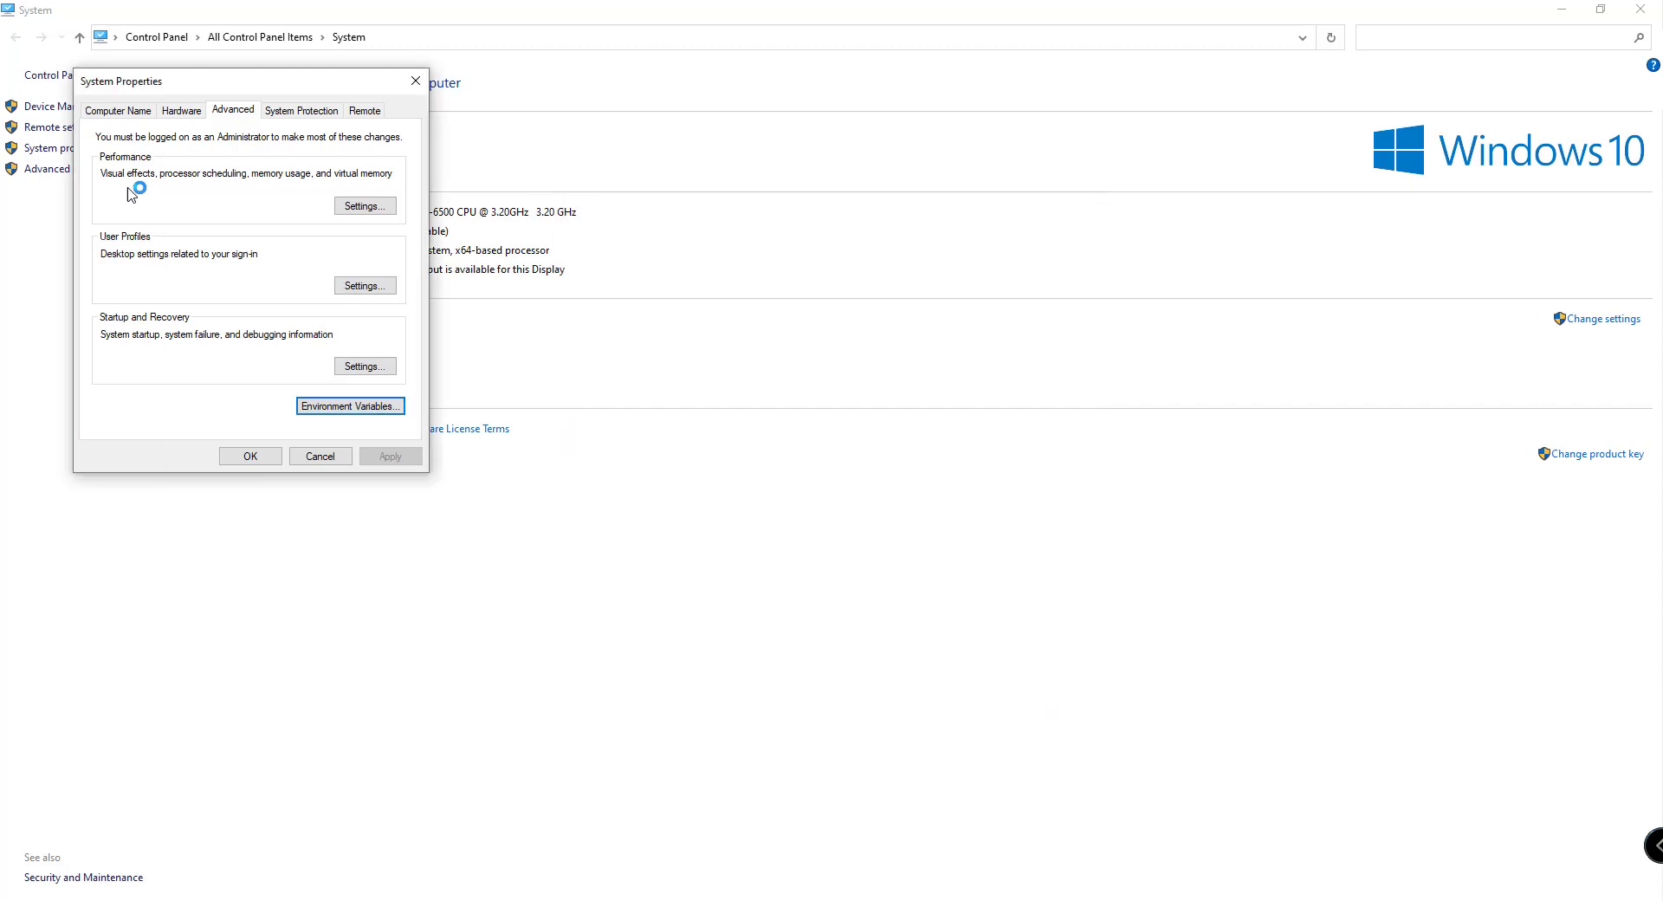
pyautogui.press('Escape')
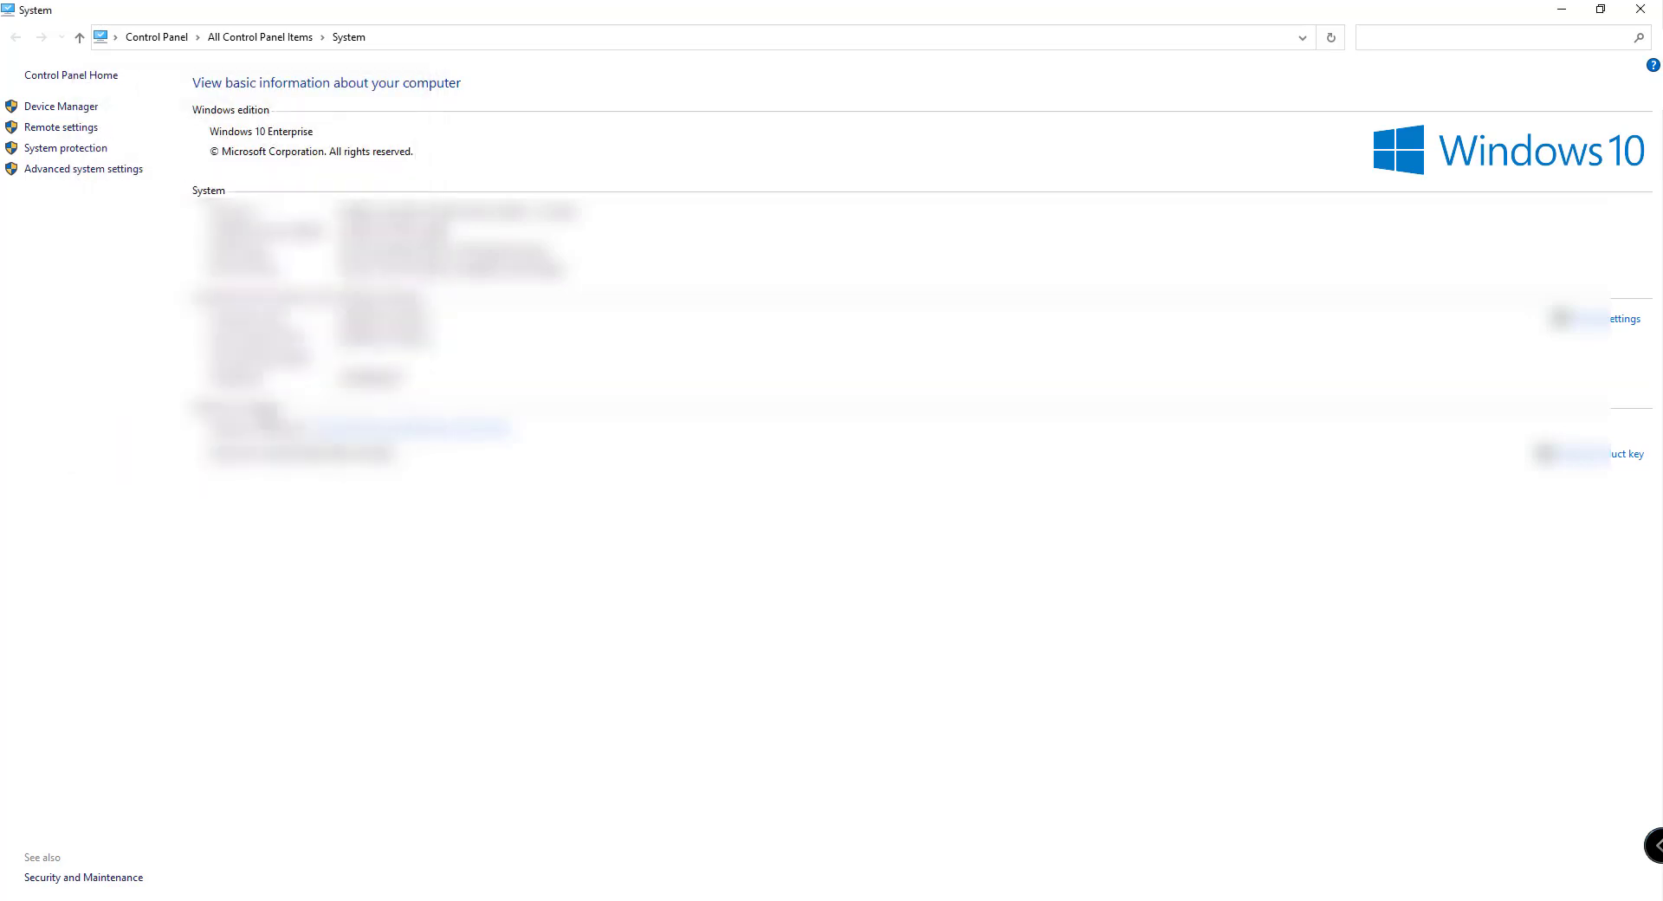
# Open a maximized Command Prompt and run javac to check the Java compiler, reviewing its output from the start.
pyautogui.press('super+r')
pyautogui.write('cmd')
pyautogui.press('Return')
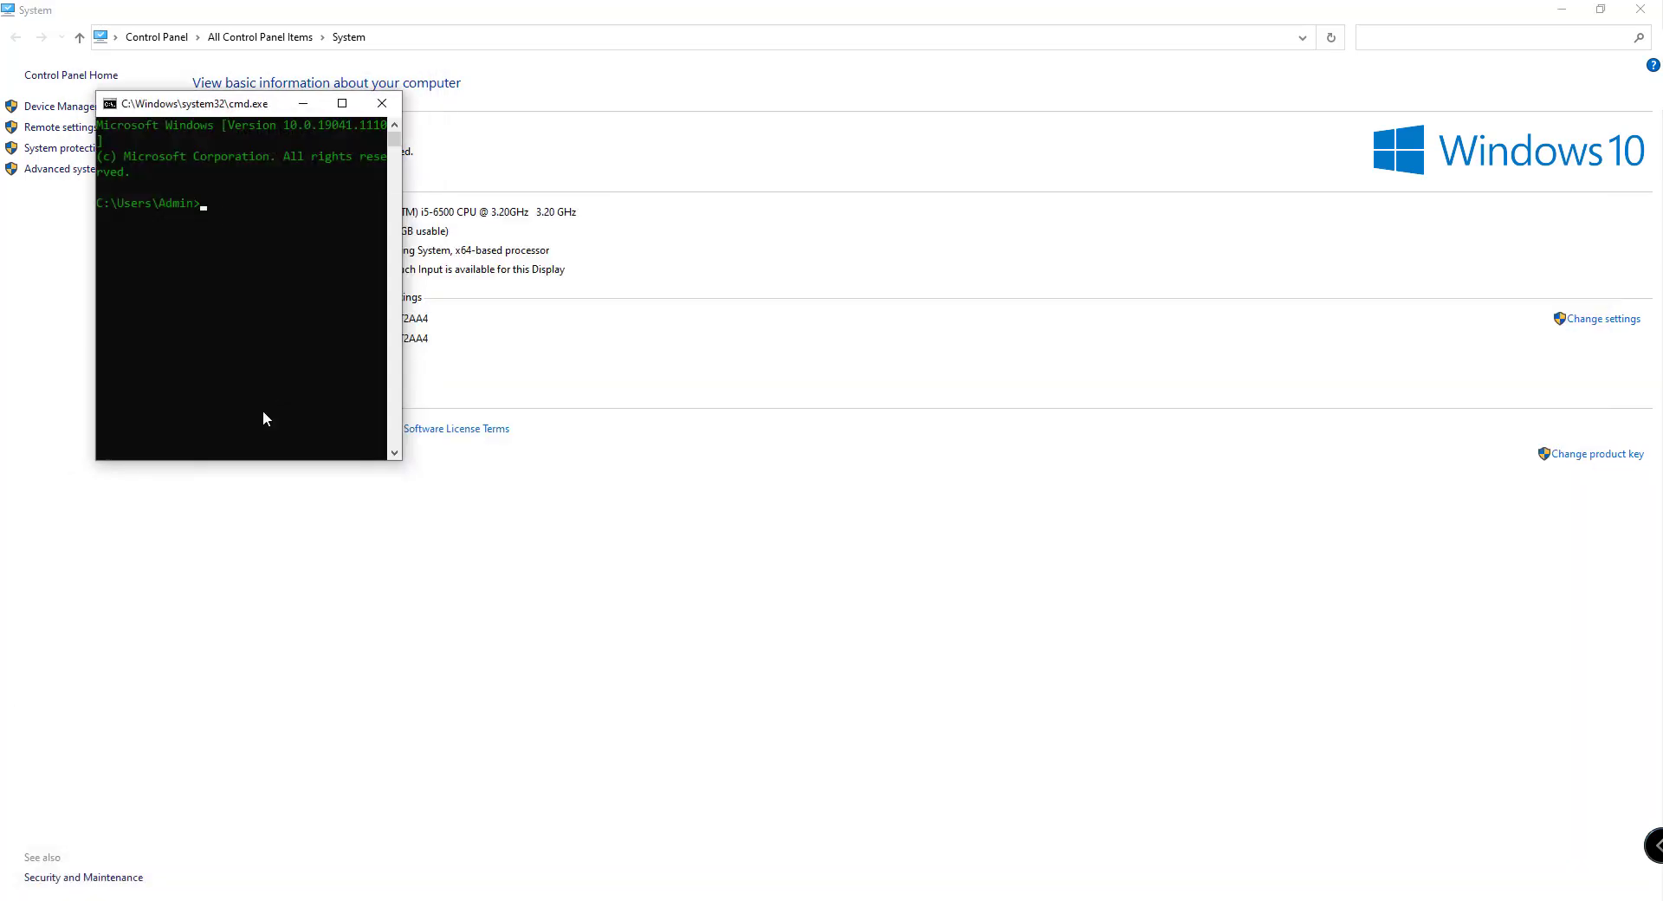
pyautogui.click(342, 103)
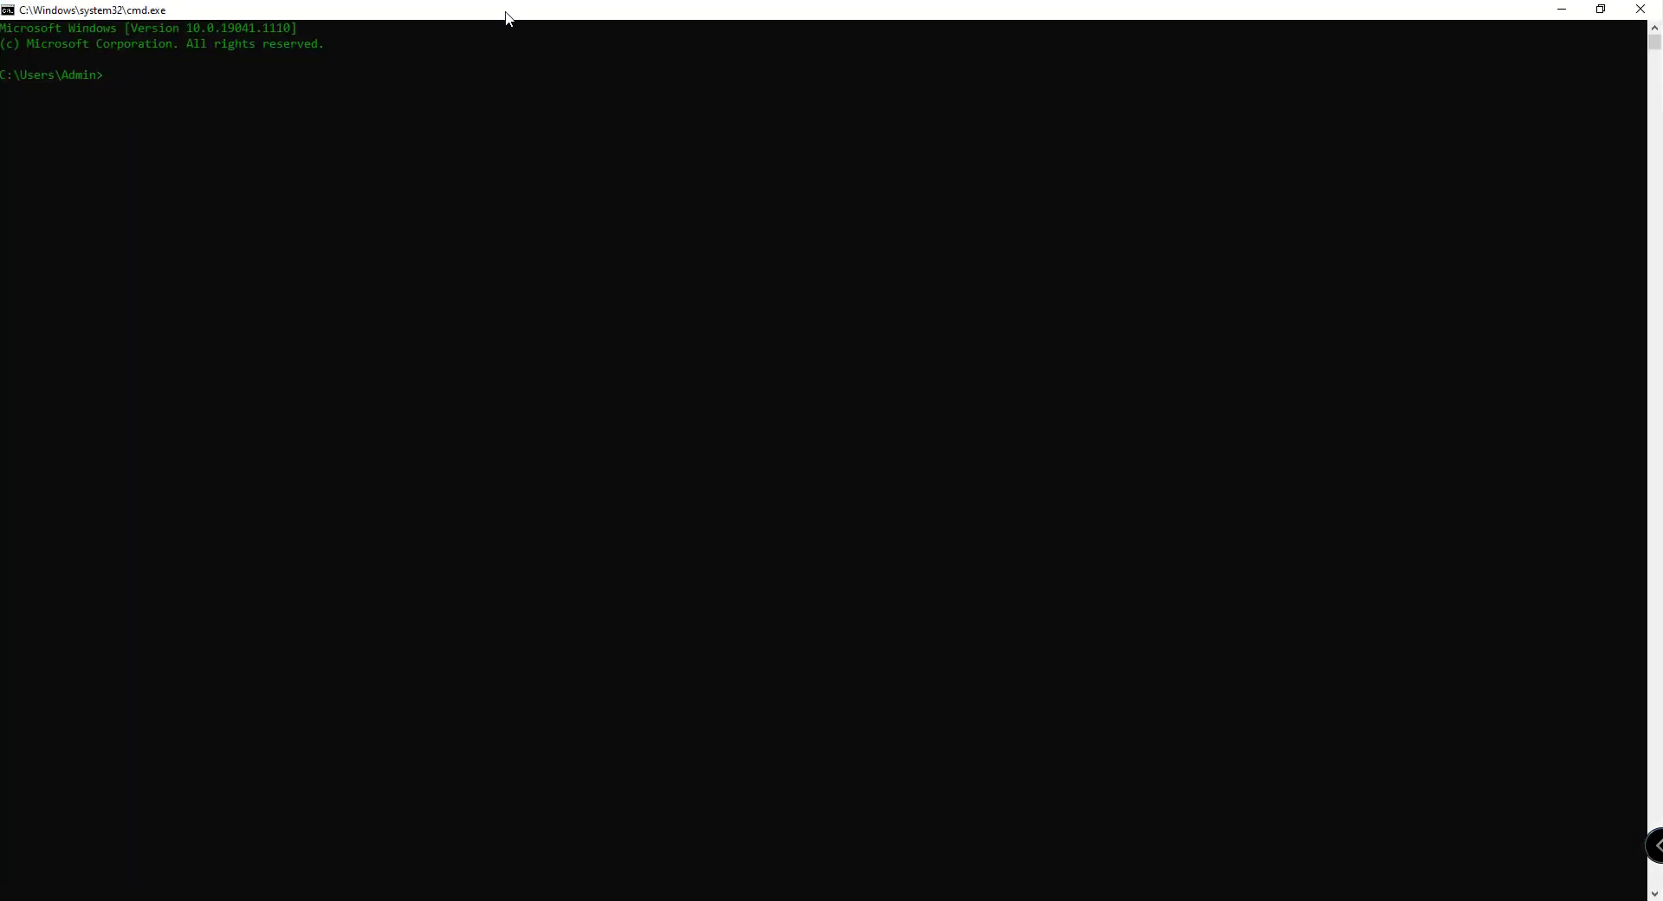
pyautogui.write('javac')
pyautogui.press('Return')
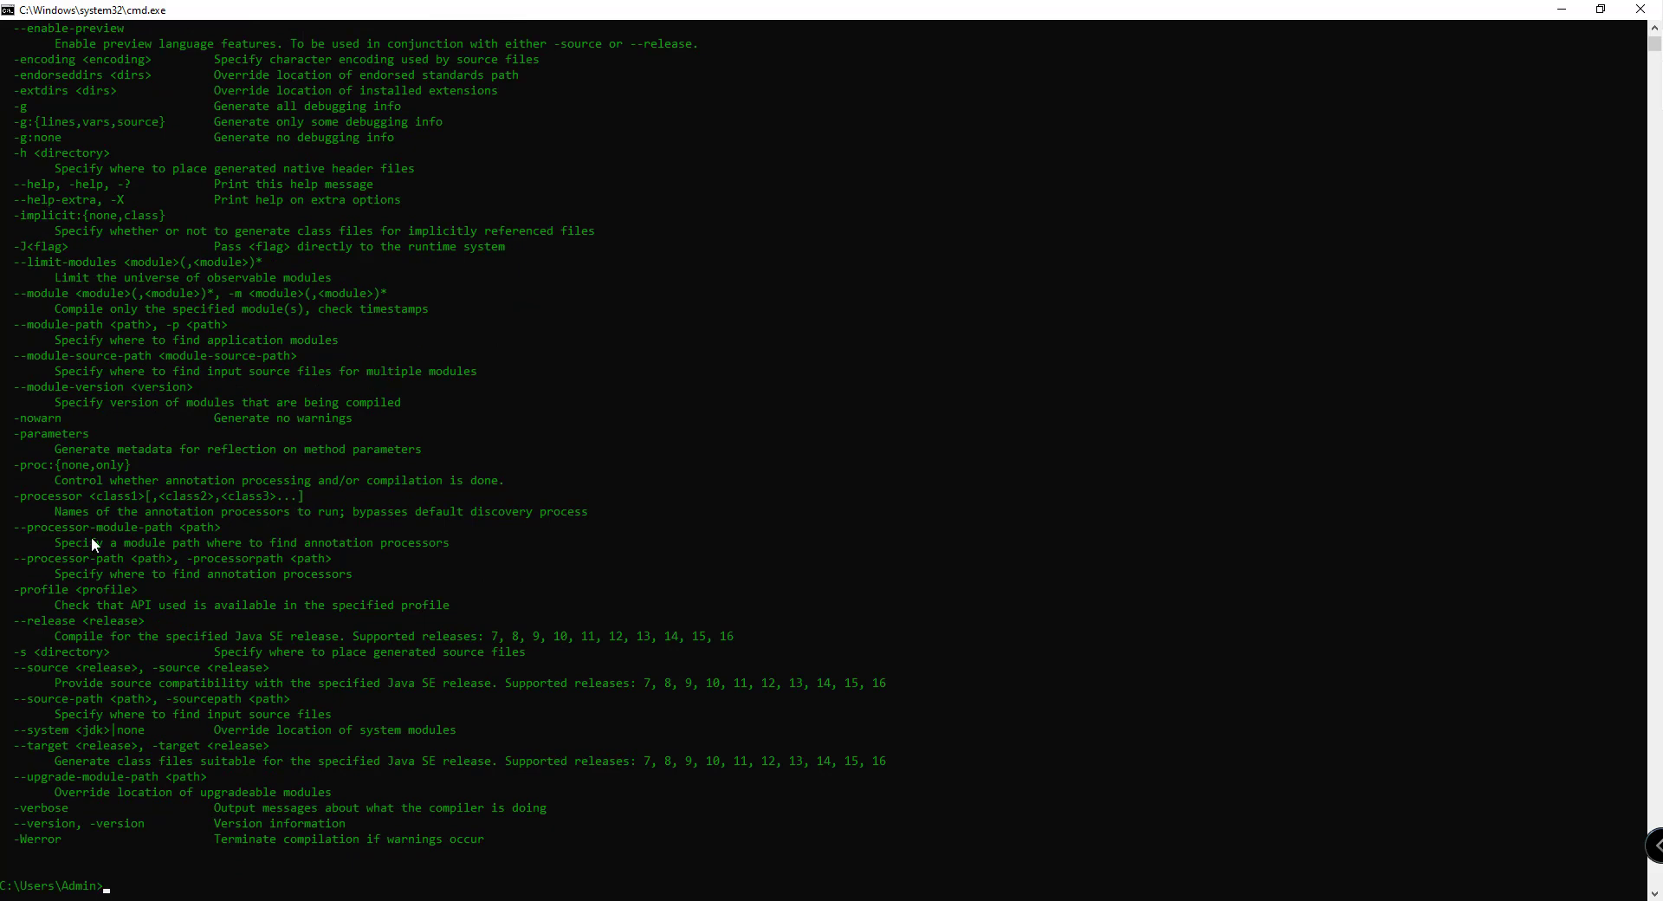
pyautogui.scroll(6, 251, 433)
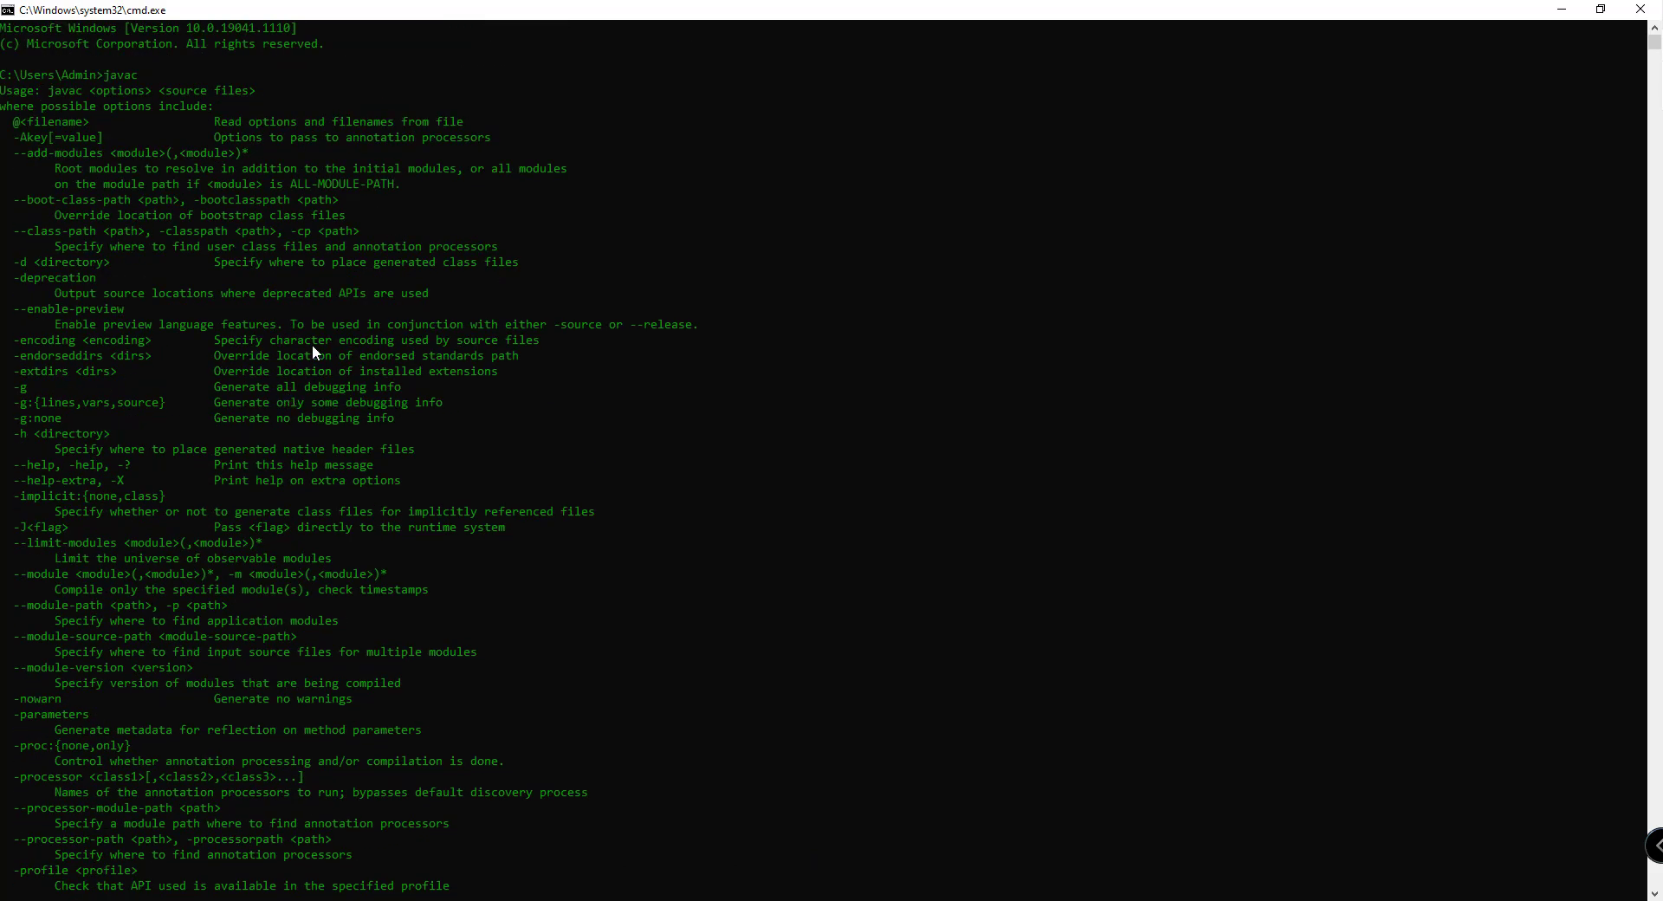